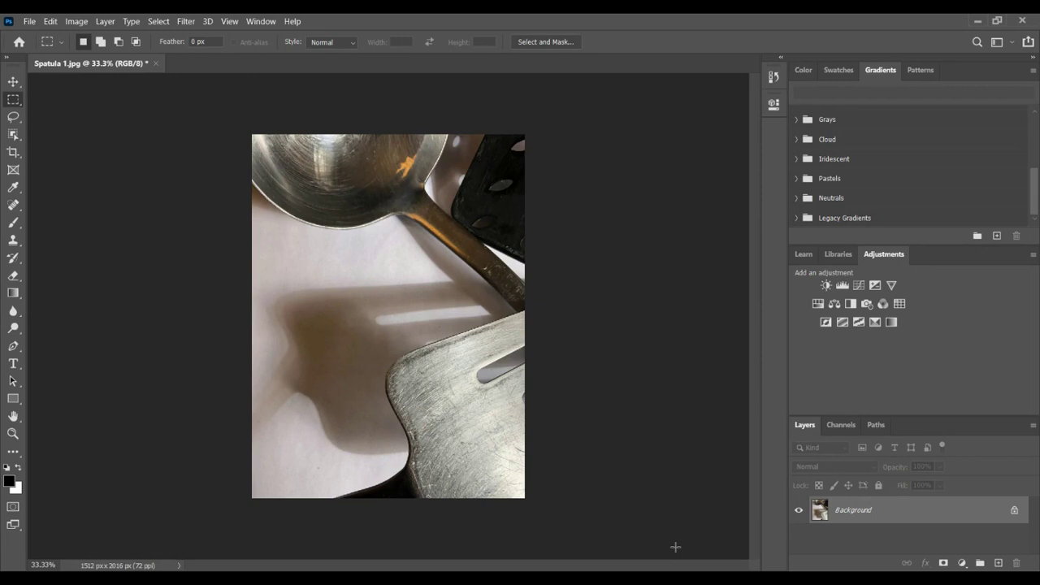
# Step: Try inverting the photo with Ctrl+I and Image > Adjustments > Invert, undoing each time
pyautogui.hotkey('ctrl', 'i')
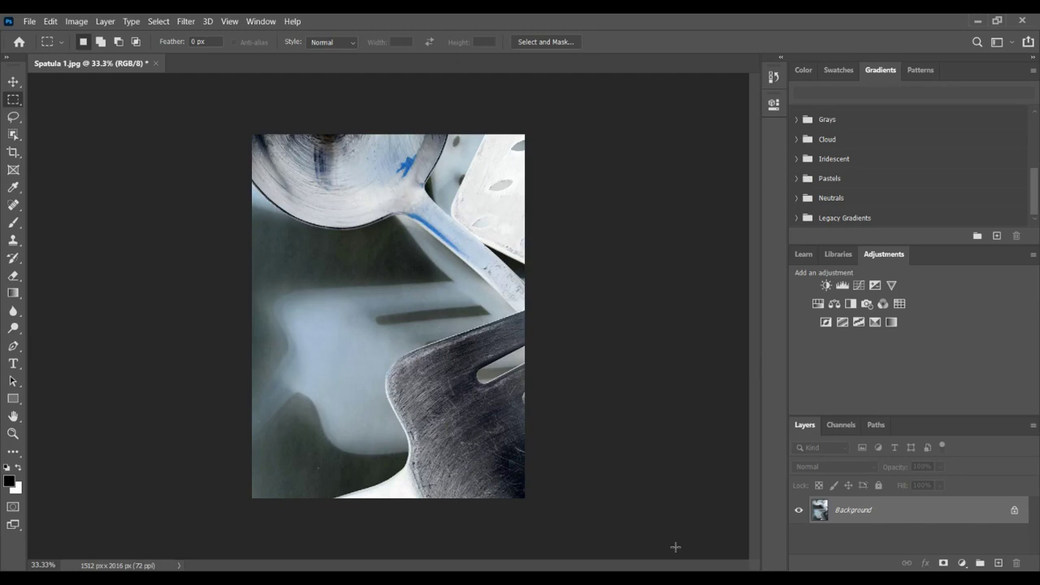
pyautogui.hotkey('ctrl', 'i')
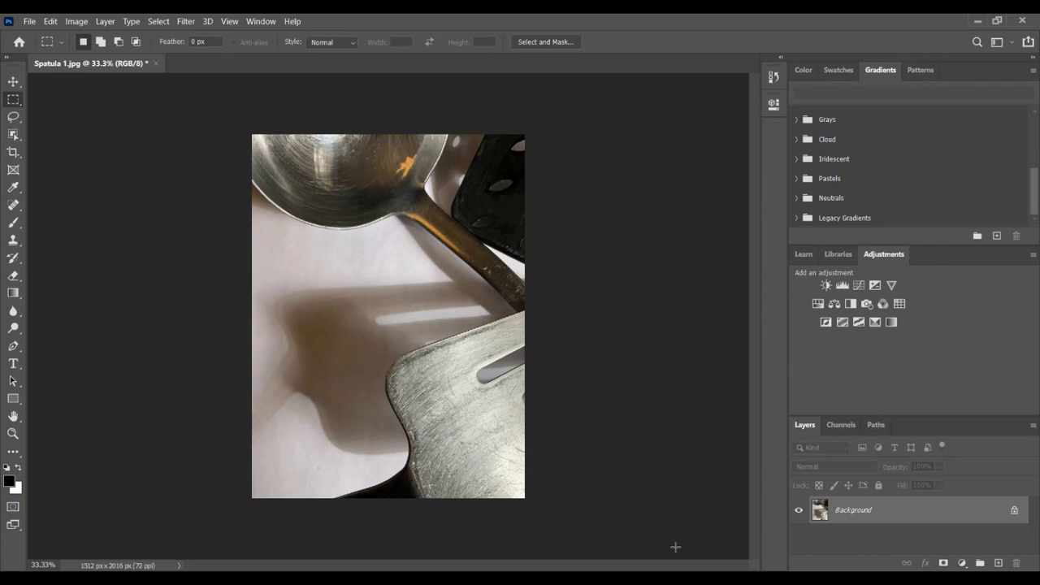
pyautogui.click(75, 22)
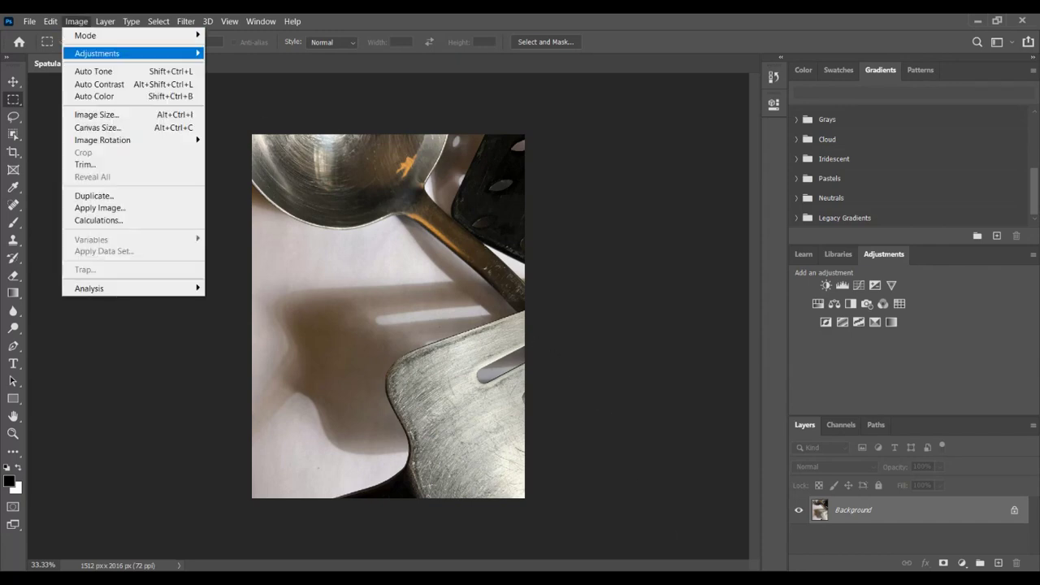
pyautogui.moveTo(97, 53)
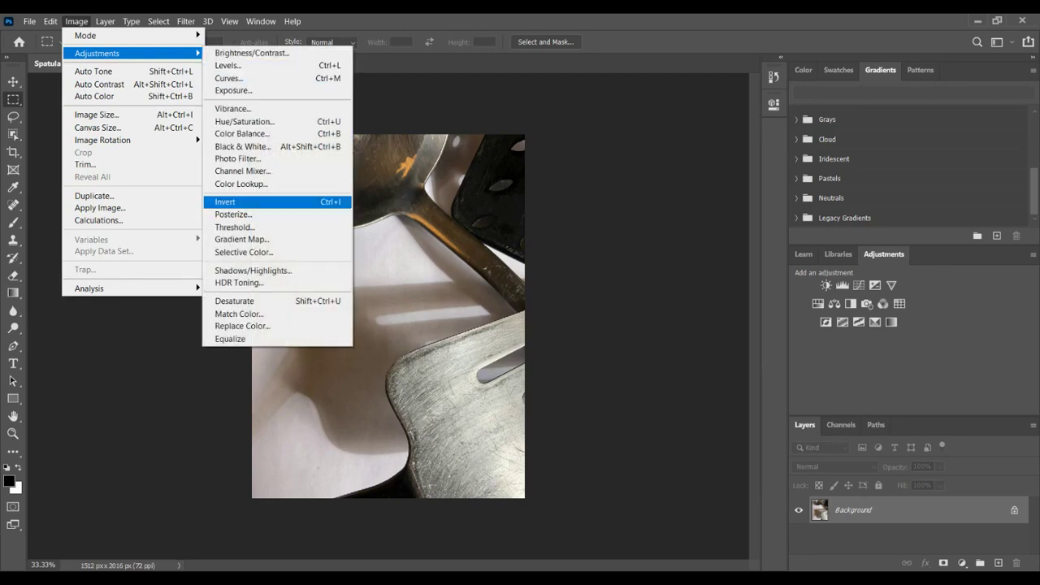
pyautogui.click(240, 202)
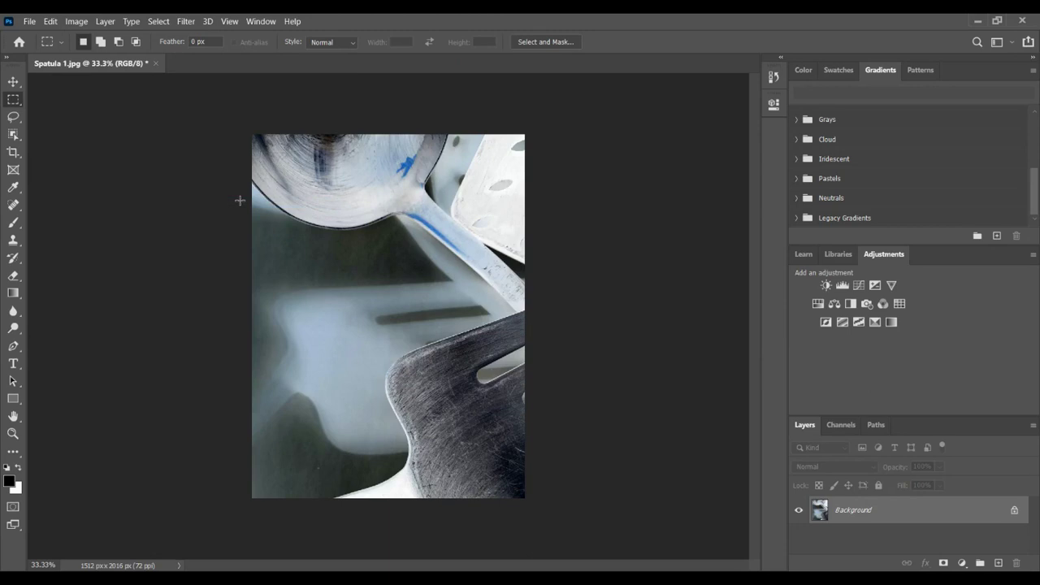
pyautogui.hotkey('ctrl', 'z')
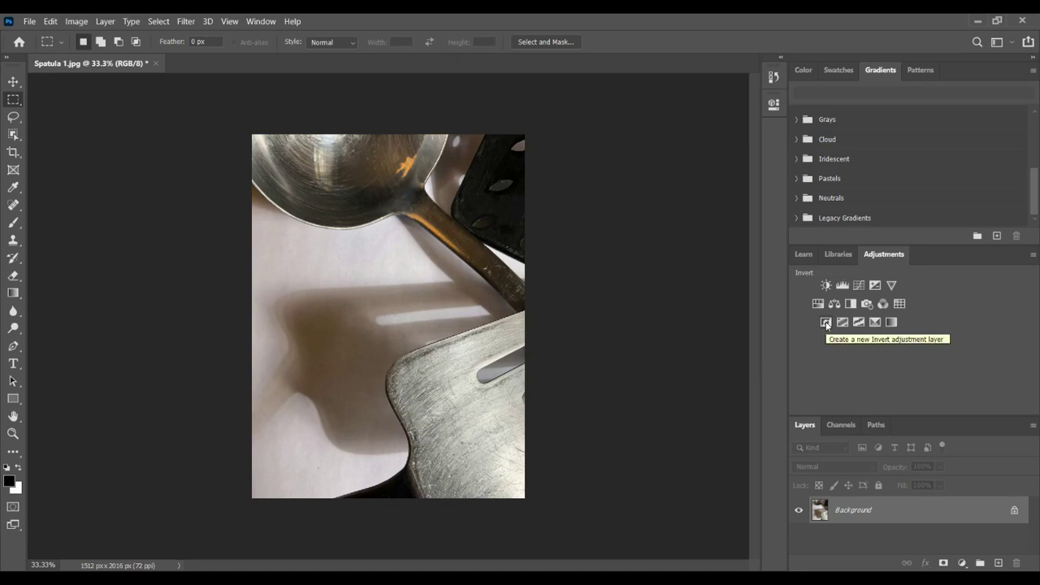
# Step: Add an Invert adjustment layer and preview blend modes from Linear Light through Darken
pyautogui.click(826, 324)
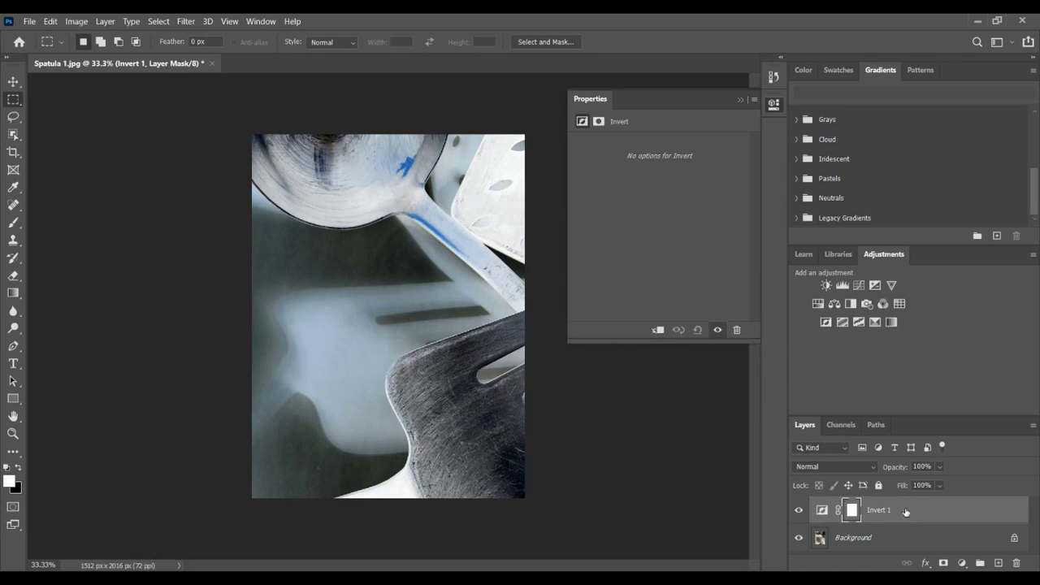
pyautogui.click(830, 466)
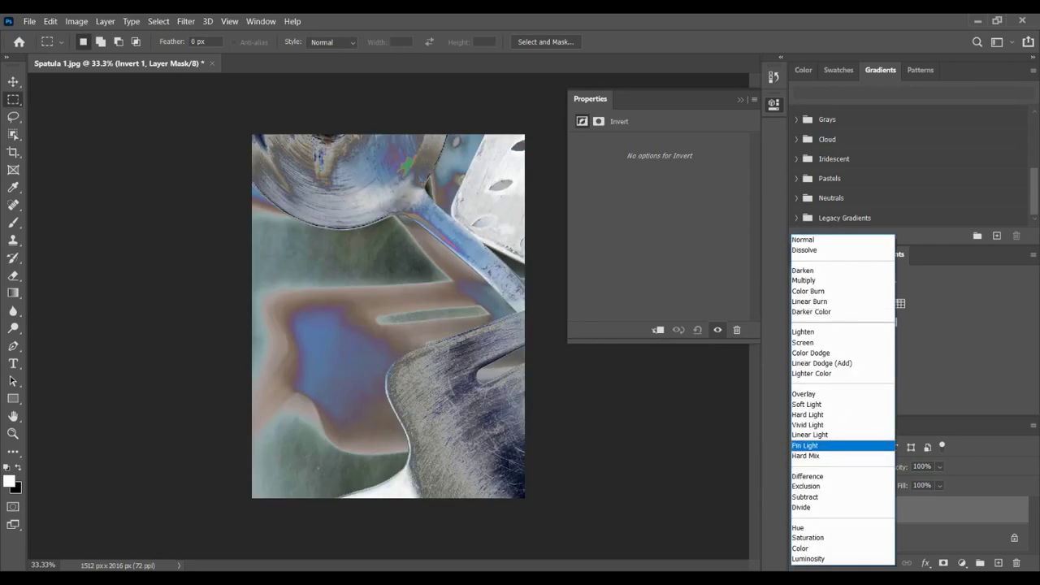
pyautogui.press('Down')
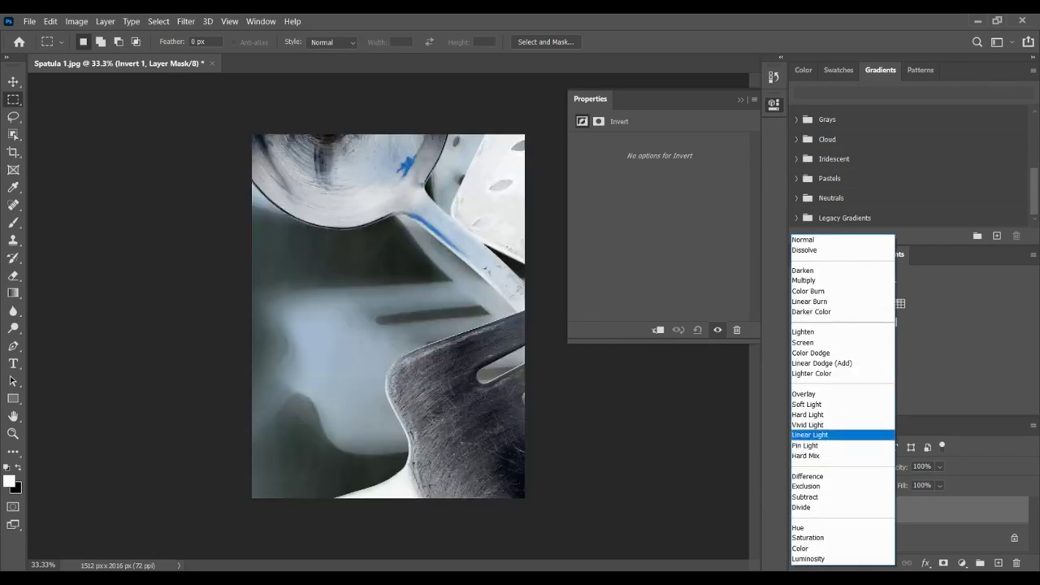
pyautogui.press('Up')
pyautogui.press('Up')
pyautogui.press('Up')
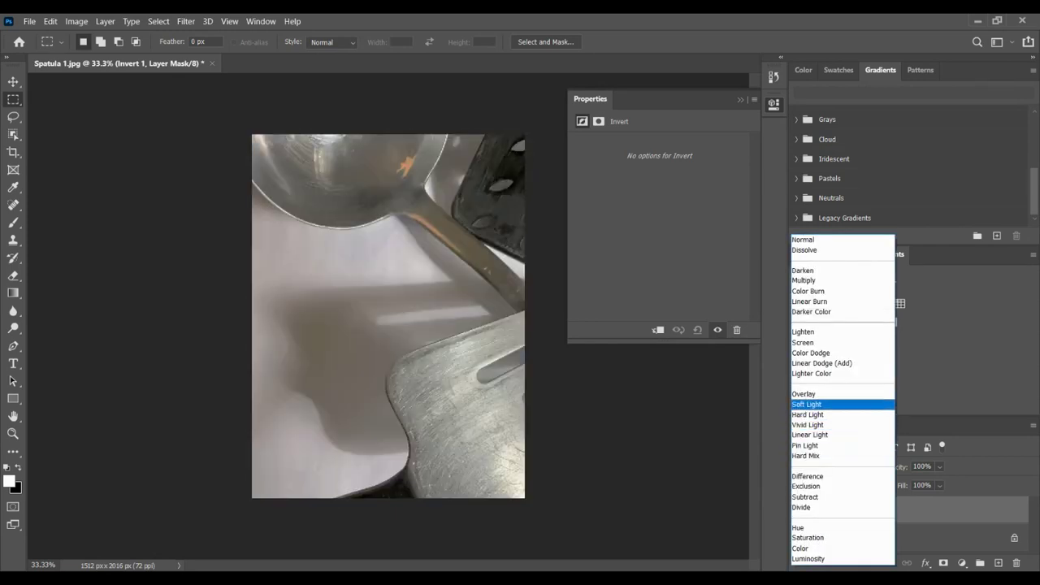
pyautogui.press('Up')
pyautogui.press('Up')
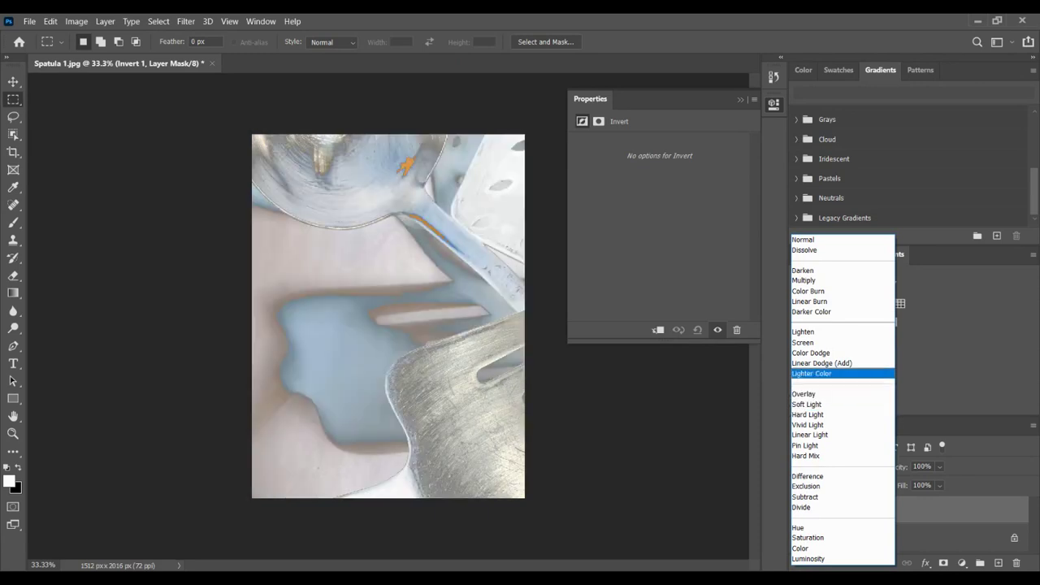
pyautogui.press('Up')
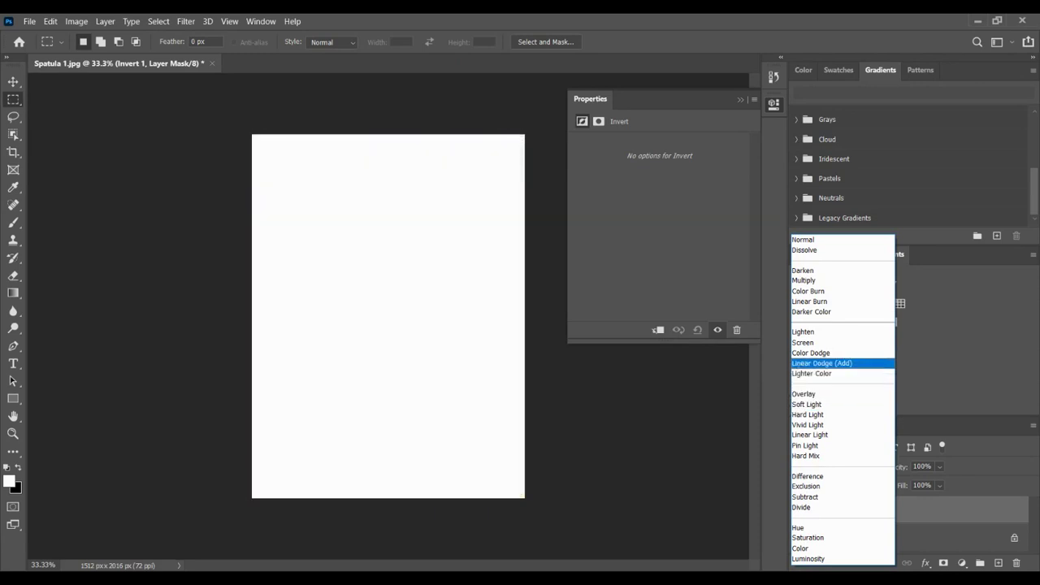
pyautogui.press('Up')
pyautogui.press('Up')
pyautogui.press('Up')
pyautogui.press('Down')
pyautogui.press('Down')
pyautogui.press('Down')
pyautogui.press('Up')
pyautogui.press('Up')
pyautogui.press('Up')
pyautogui.press('Up')
pyautogui.press('Up')
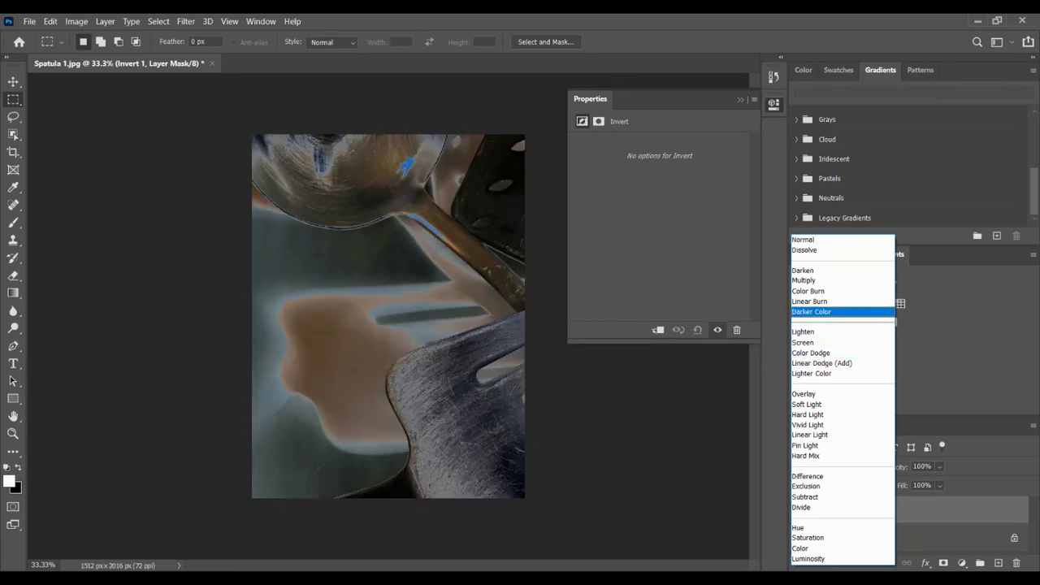
pyautogui.press('Up')
pyautogui.press('Up')
pyautogui.press('Up')
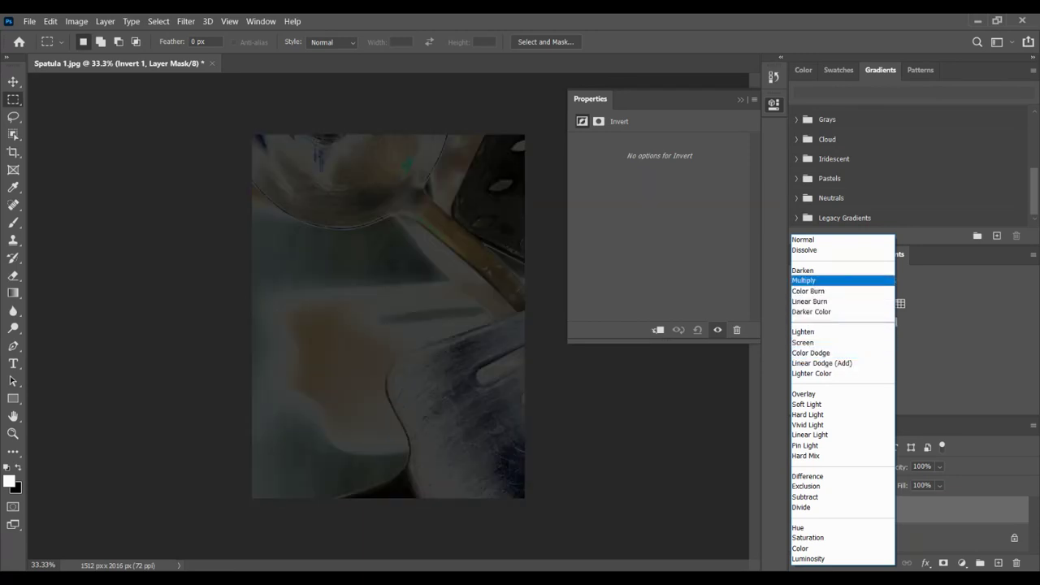
pyautogui.press('Up')
pyautogui.press('Up')
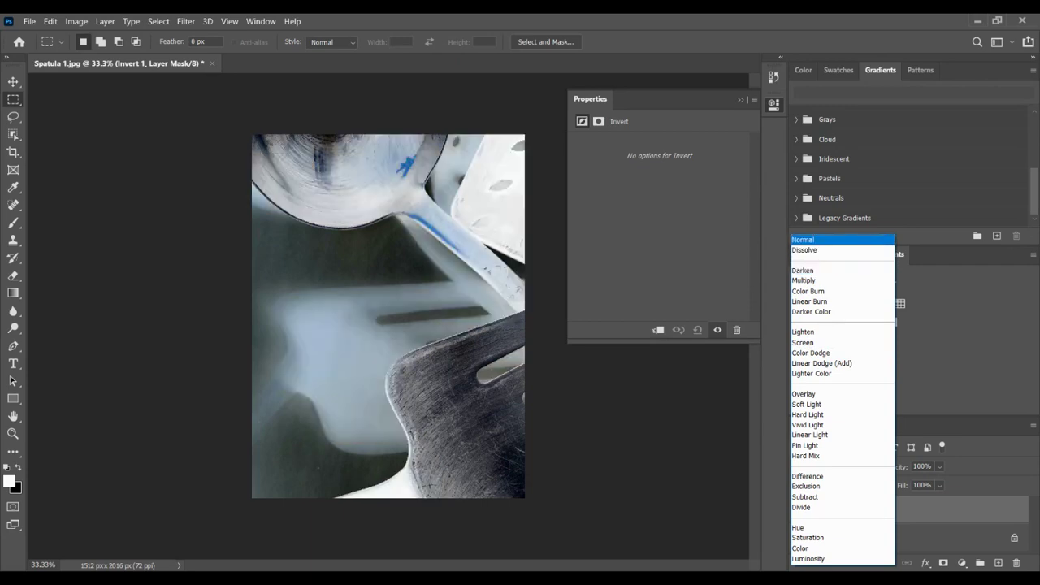
# Step: Delete the Invert 1 layer, invert the Background directly with Ctrl+I, and close Properties
pyautogui.click(803, 239)
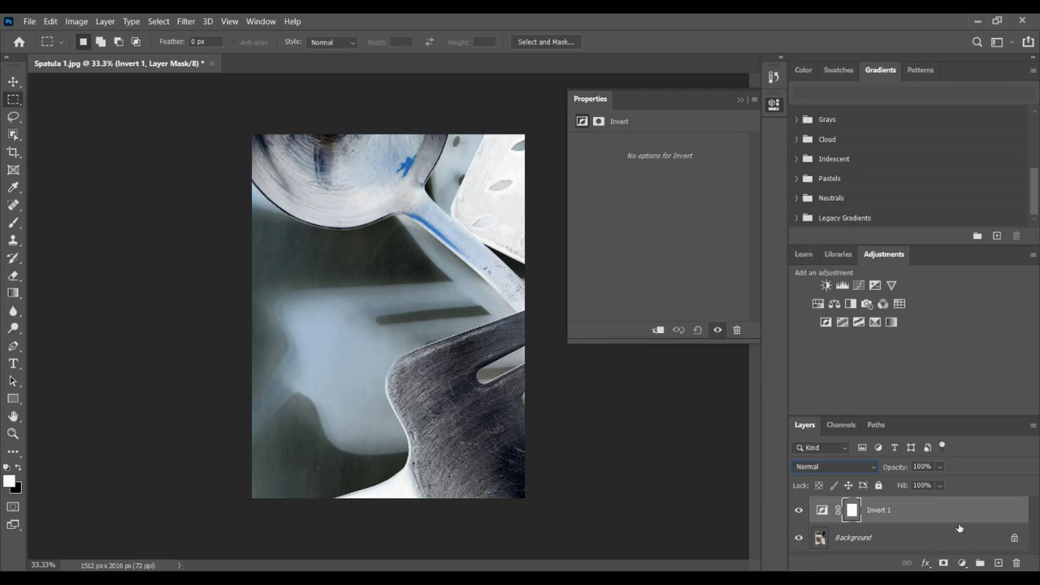
pyautogui.moveTo(953, 515); pyautogui.dragTo(1016, 563)
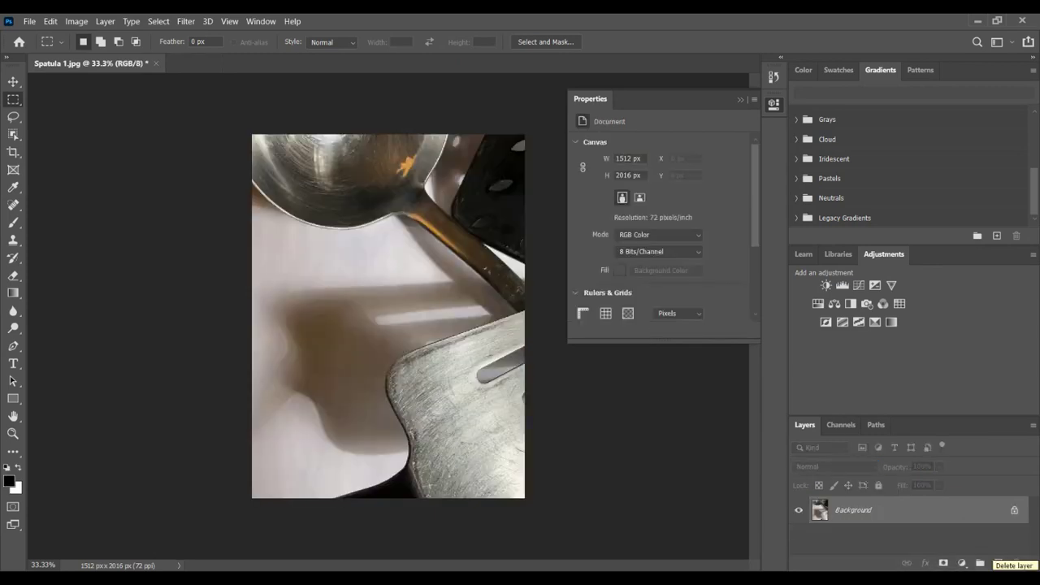
pyautogui.hotkey('ctrl', 'i')
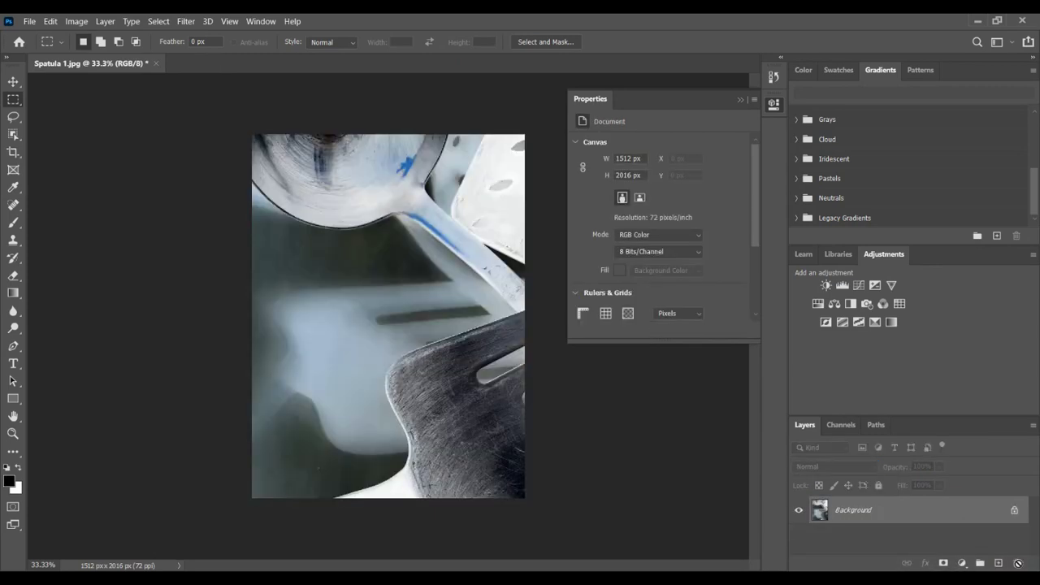
pyautogui.hotkey('ctrl', 'i')
pyautogui.hotkey('ctrl', 'i')
pyautogui.click(739, 100)
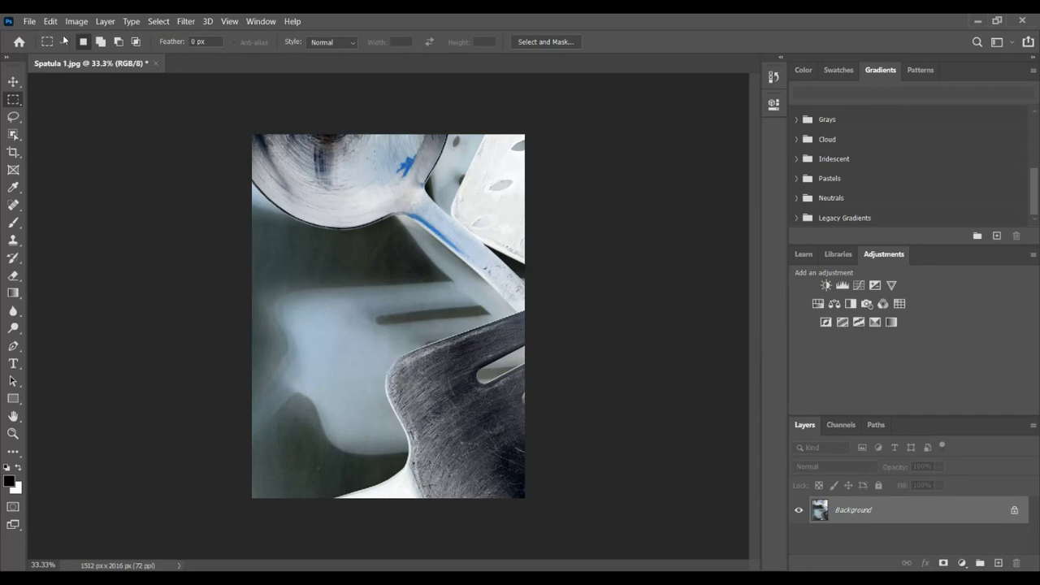
# Step: Save the inverted photo to Downloads as Spatula 1Invert.jpg at maximum JPEG quality
pyautogui.click(28, 22)
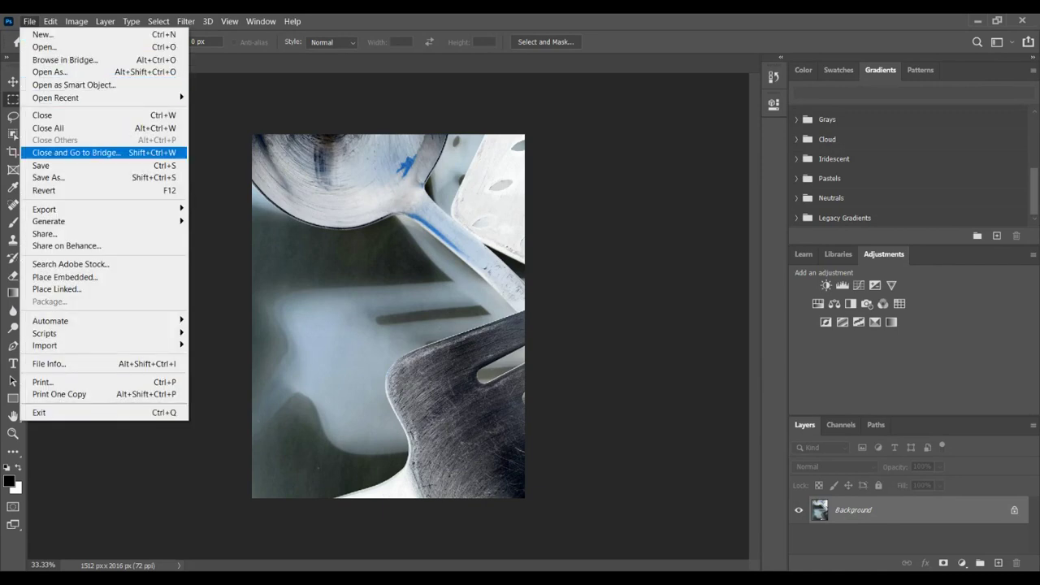
pyautogui.click(49, 177)
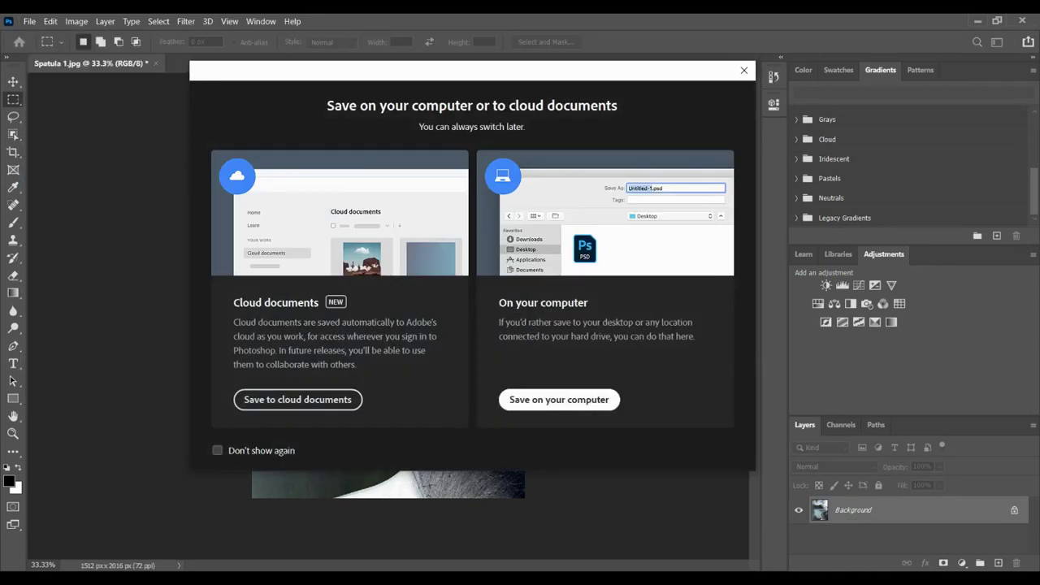
pyautogui.click(544, 398)
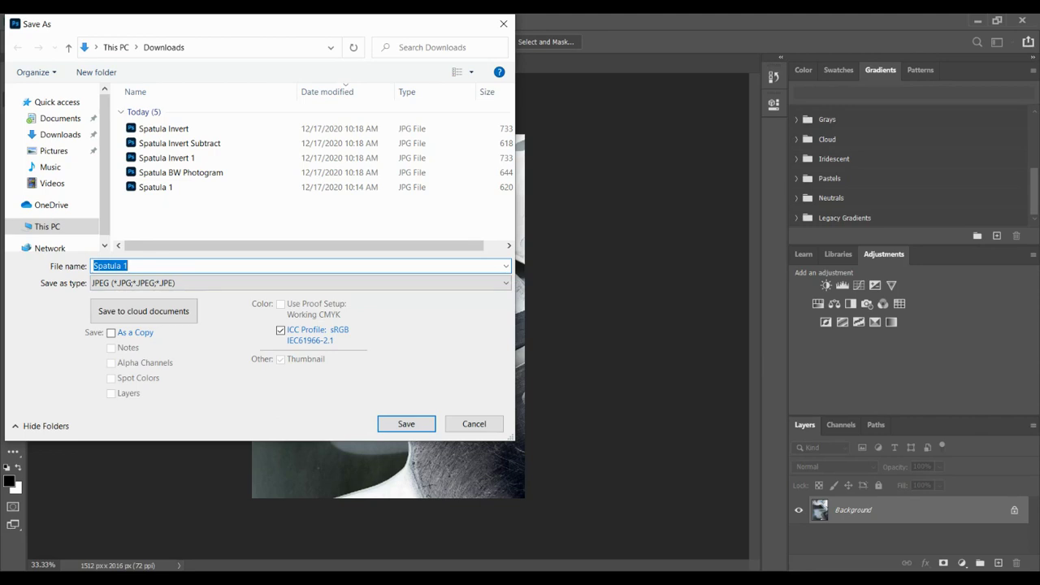
pyautogui.click(128, 265)
pyautogui.write('Invert')
pyautogui.click(406, 423)
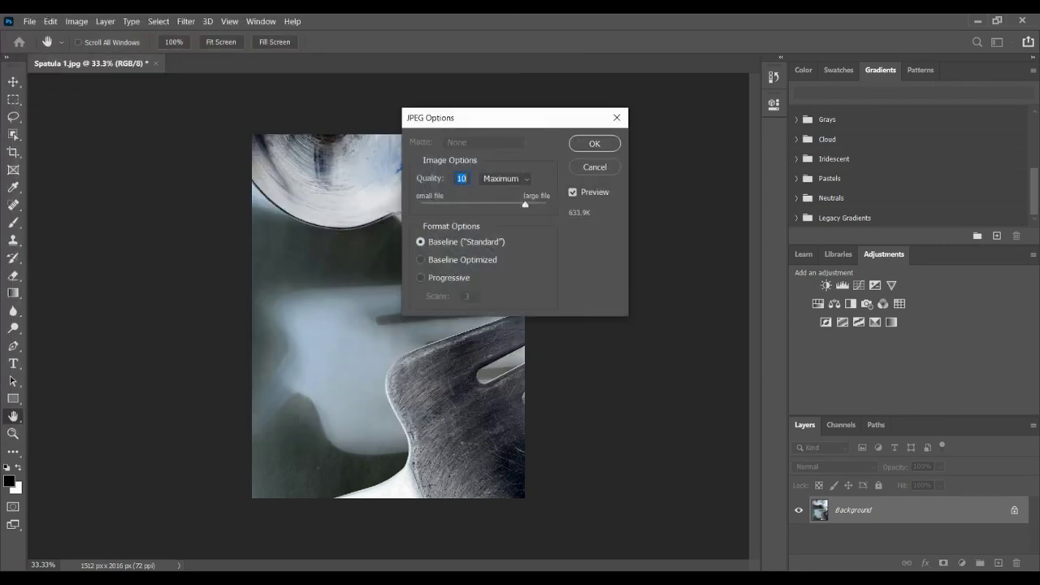
pyautogui.click(594, 143)
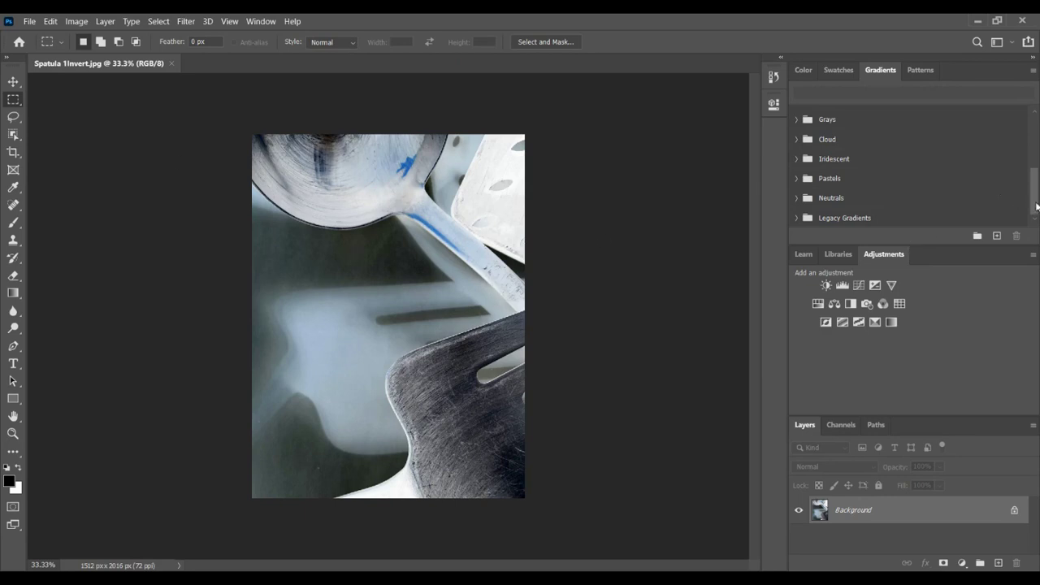
# Step: Load the Legacy Gradients presets from the Gradients panel menu and scroll to find them
pyautogui.moveTo(1037, 208); pyautogui.dragTo(1037, 124)
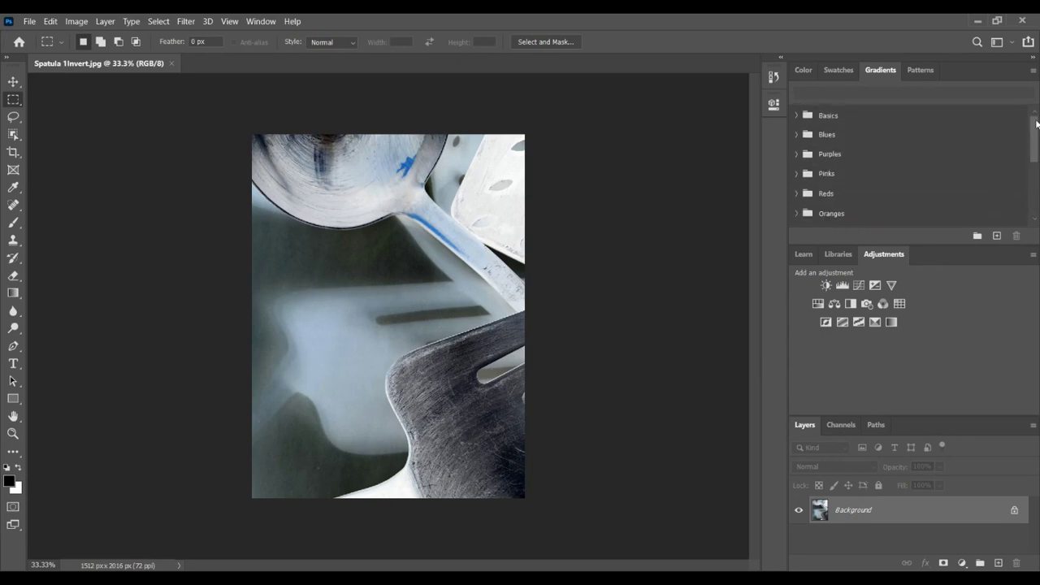
pyautogui.click(1033, 71)
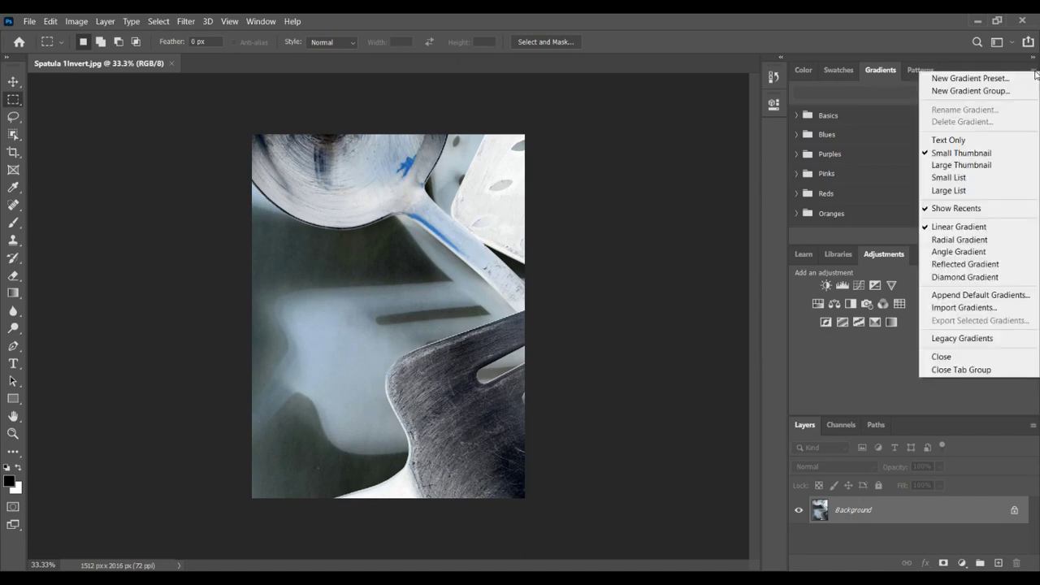
pyautogui.click(991, 69)
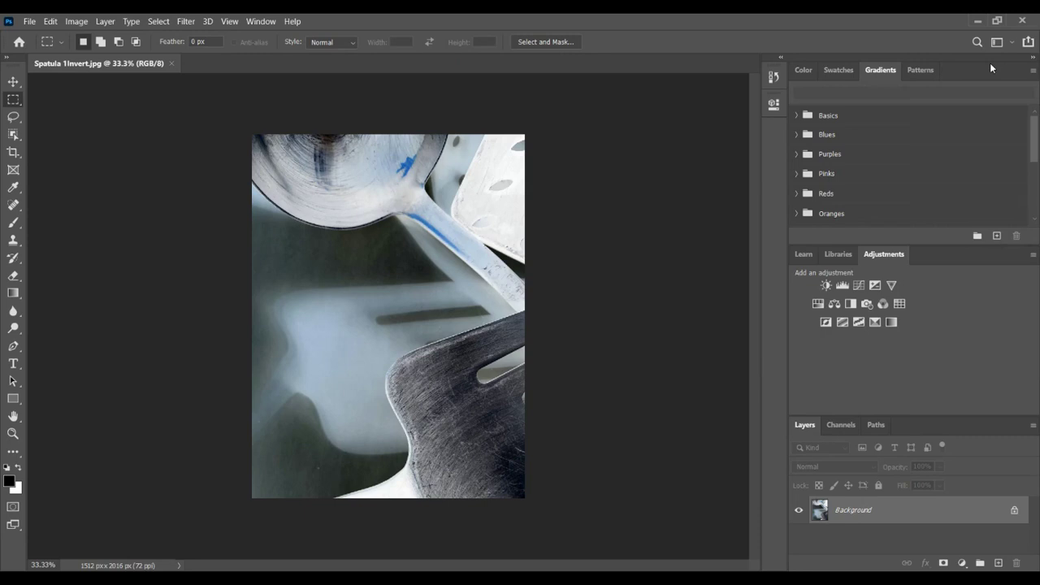
pyautogui.click(1033, 72)
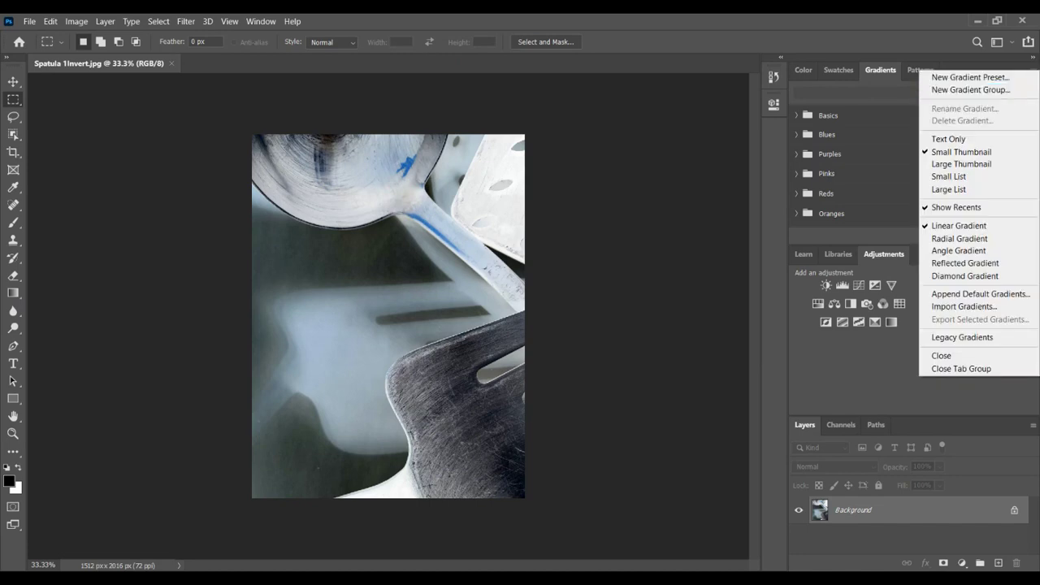
pyautogui.click(940, 337)
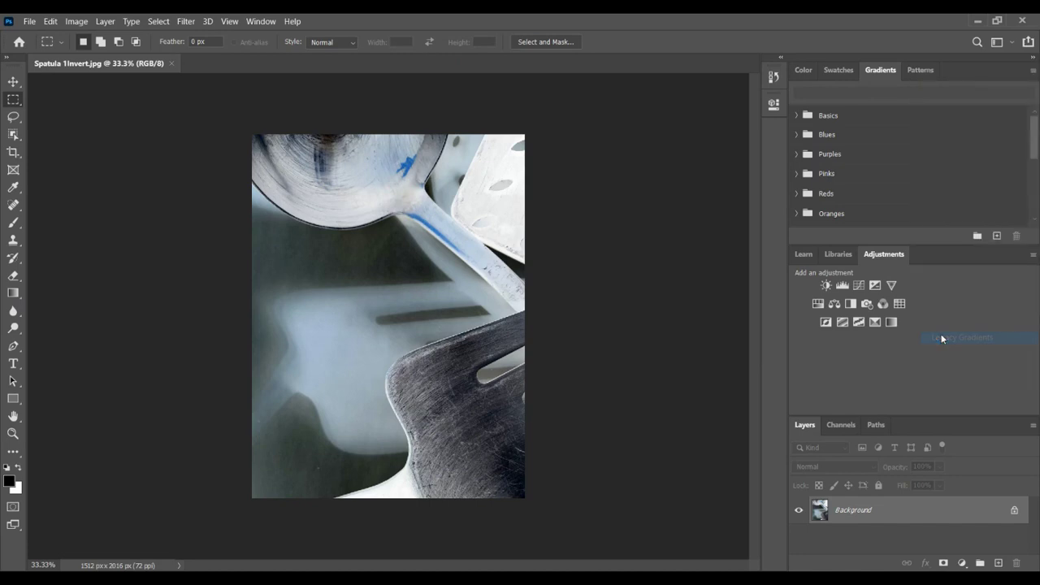
pyautogui.moveTo(1035, 142); pyautogui.dragTo(1035, 195)
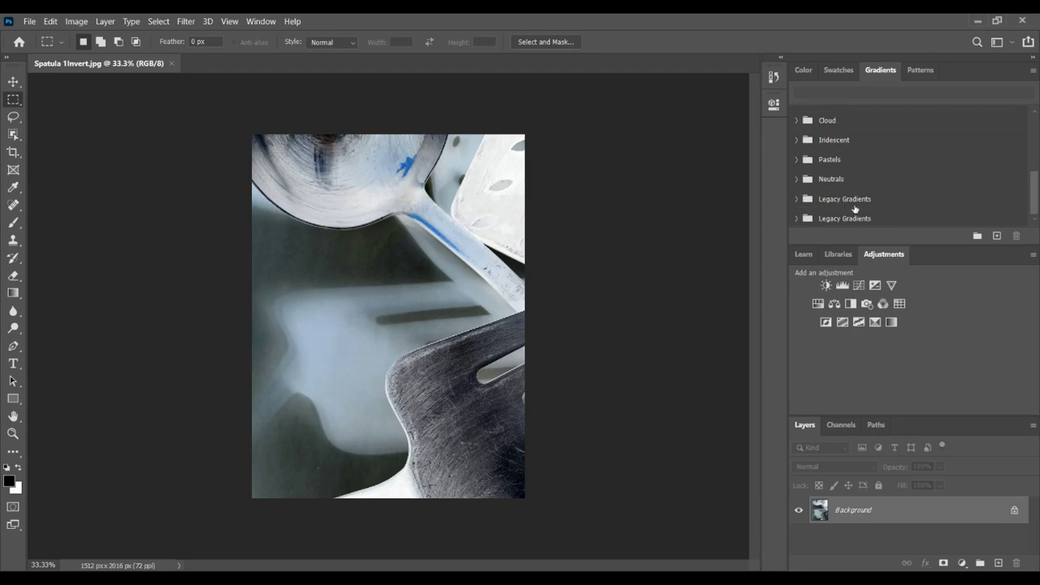
# Step: Add a Gradient Map adjustment layer using the Cyanotype gradient from Photographic Toning
pyautogui.click(892, 323)
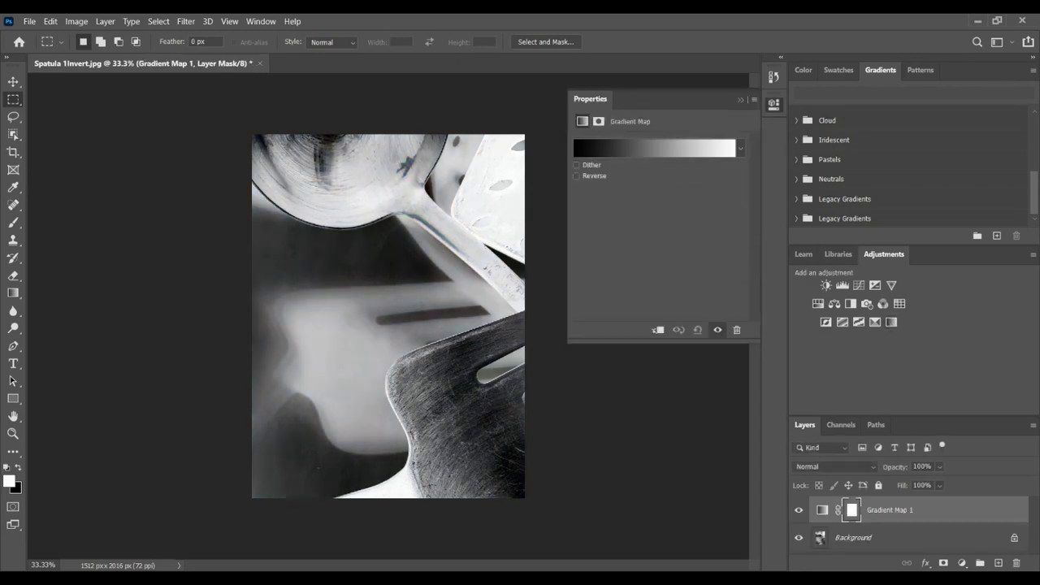
pyautogui.click(740, 147)
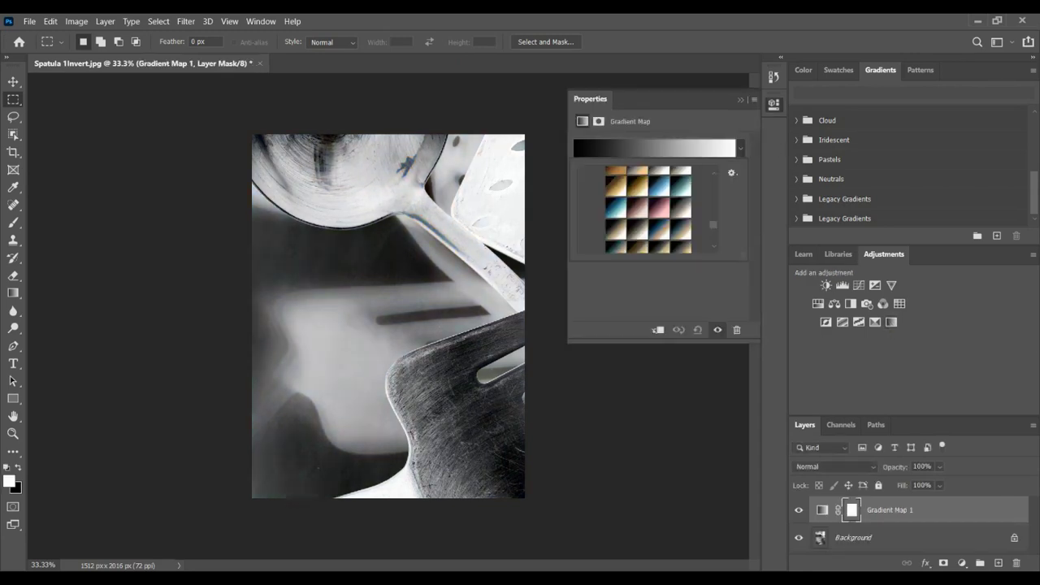
pyautogui.scroll(-5, 648, 210)
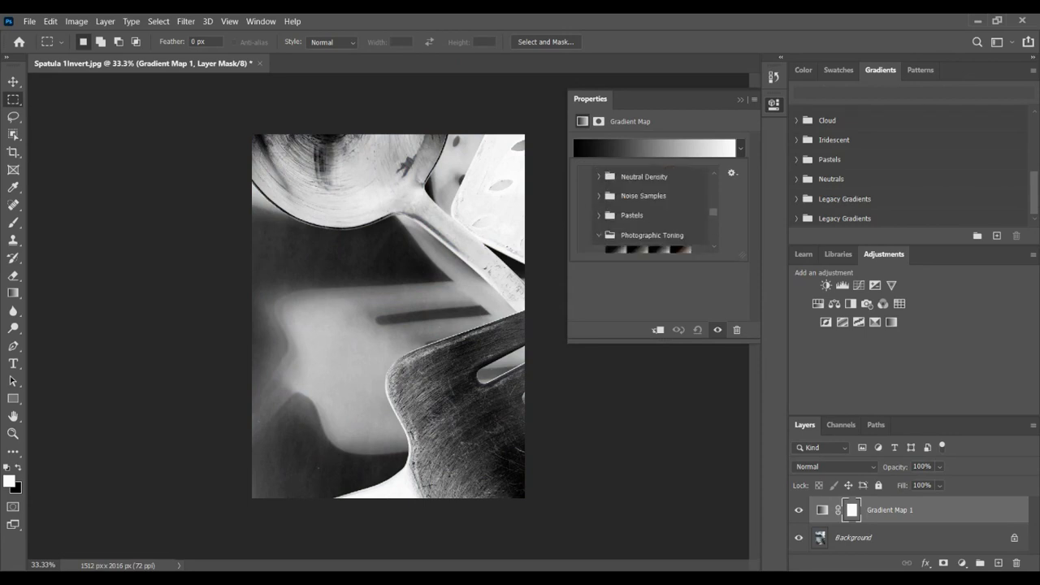
pyautogui.scroll(2, 648, 210)
pyautogui.scroll(-2, 647, 210)
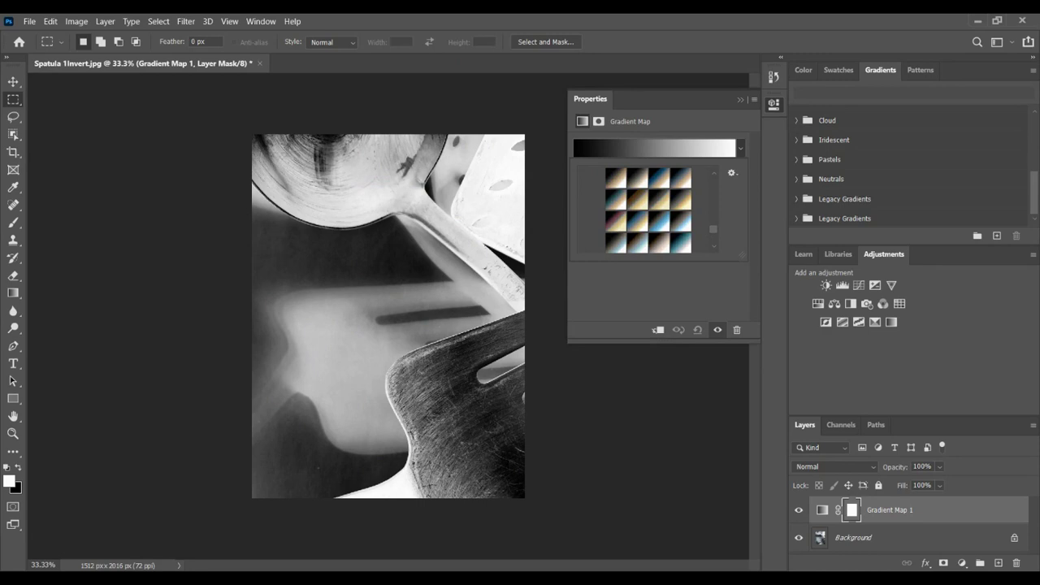
pyautogui.scroll(3, 647, 210)
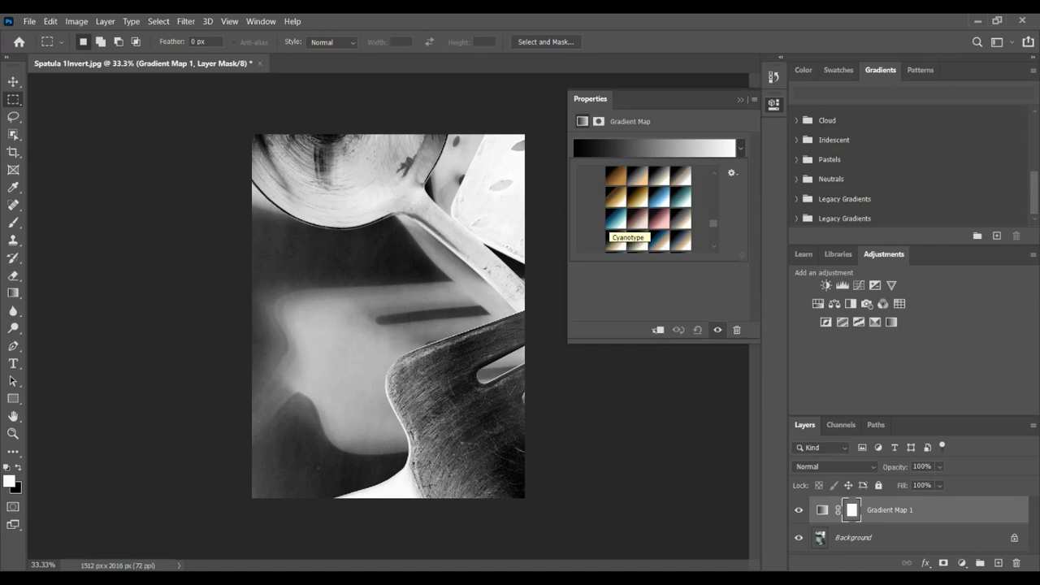
pyautogui.click(616, 218)
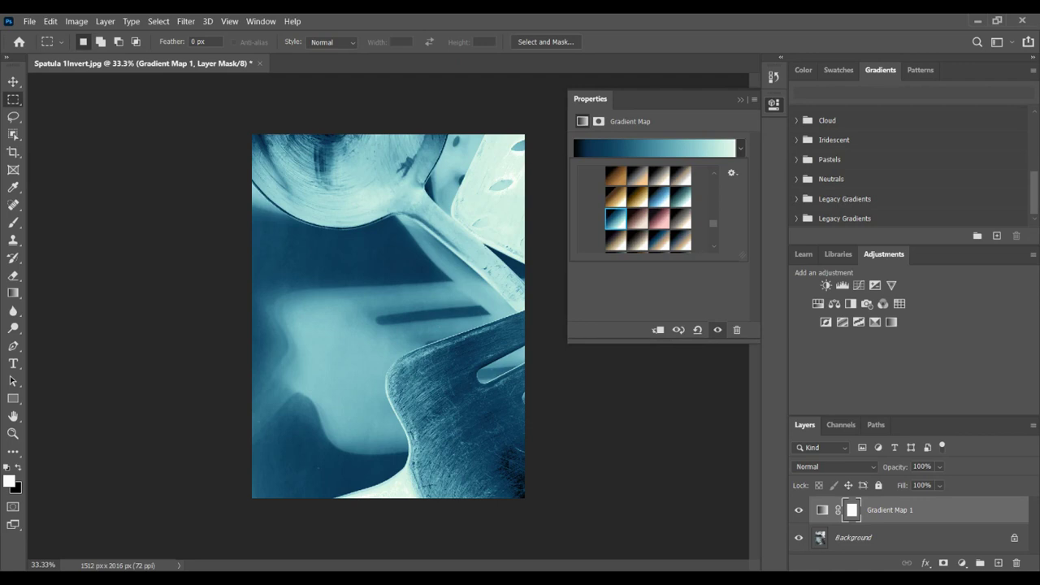
# Step: Flatten the image from the Background layer's context menu, merging in the Gradient Map
pyautogui.rightClick(910, 545)
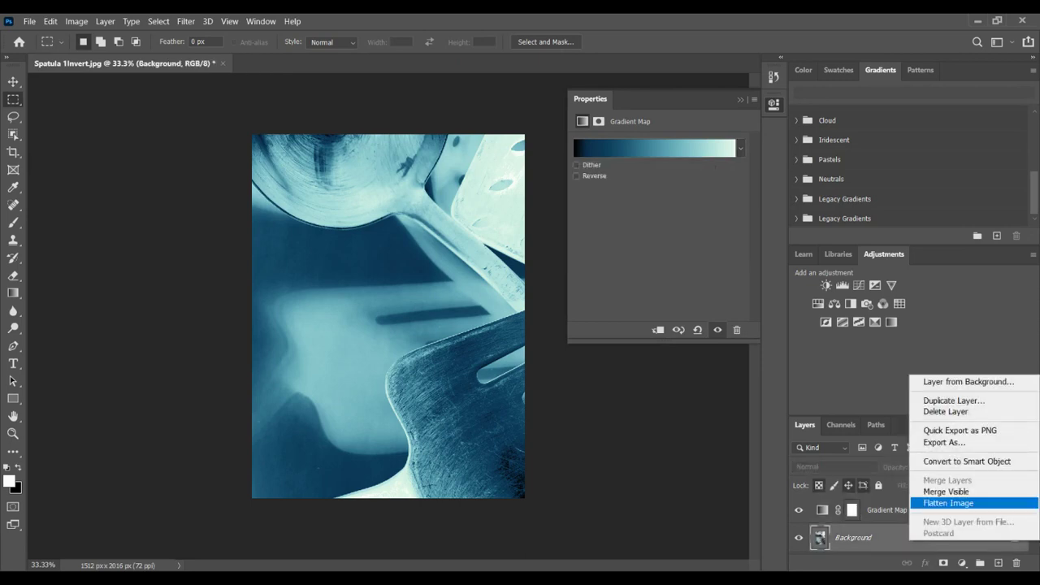
pyautogui.click(948, 504)
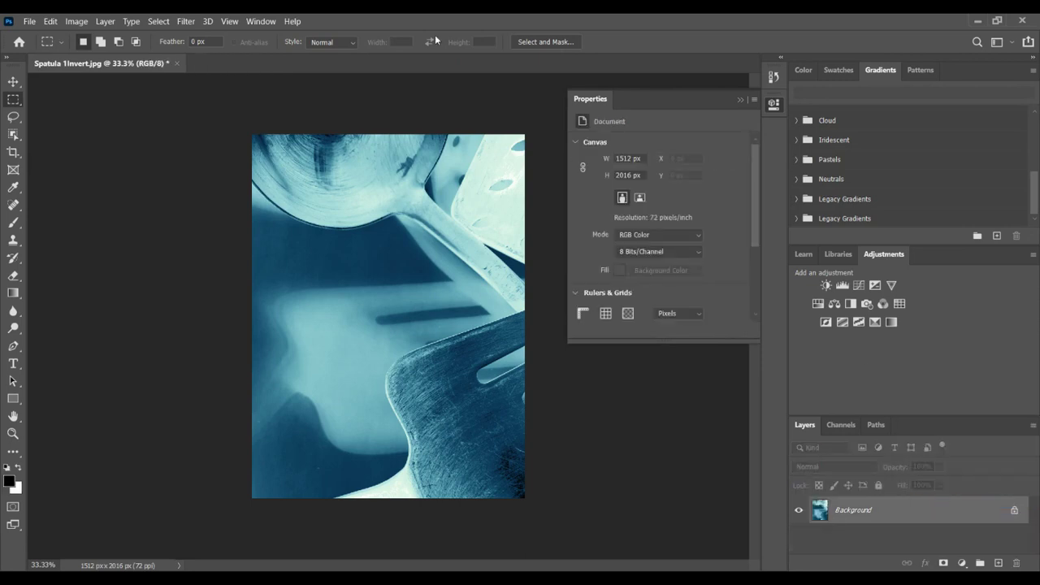
pyautogui.click(102, 24)
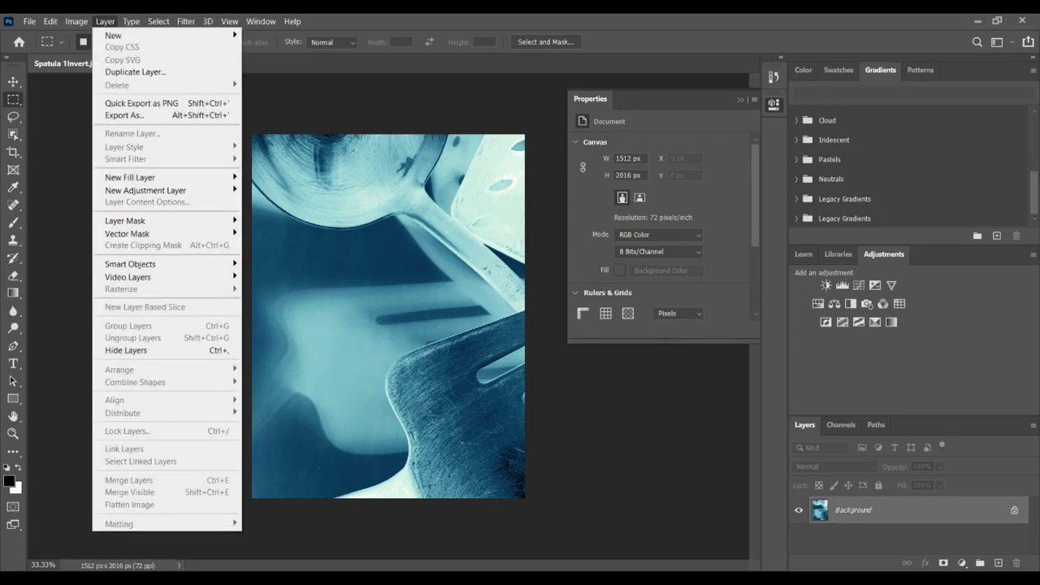
pyautogui.click(549, 495)
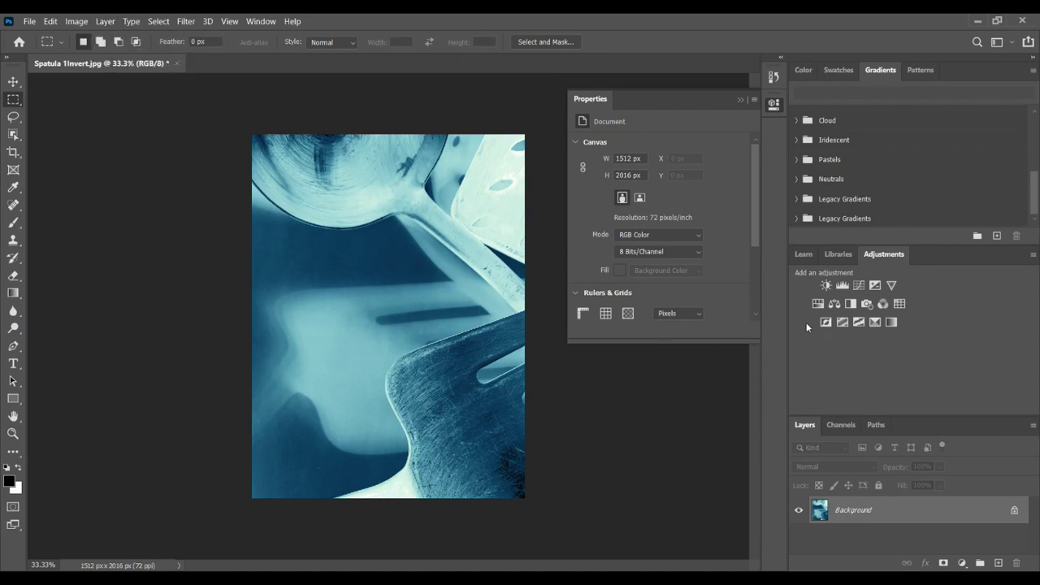
# Step: Add a Levels adjustment layer with input levels 19, 0.77 and 241
pyautogui.click(843, 285)
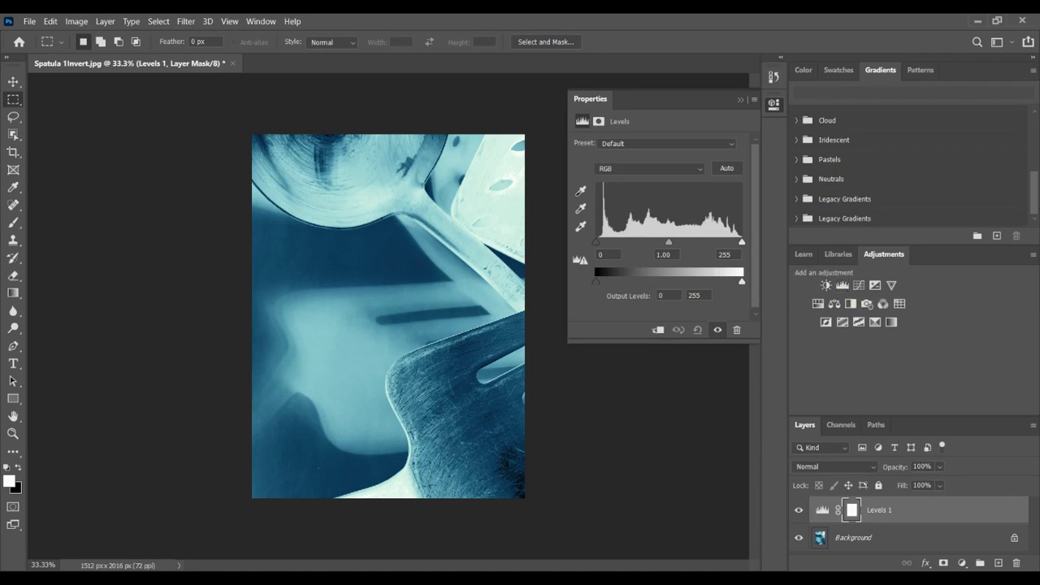
pyautogui.moveTo(596, 243); pyautogui.dragTo(606, 242)
pyautogui.moveTo(674, 243)
pyautogui.mouseDown()
pyautogui.moveTo(660, 242)
pyautogui.moveTo(697, 242)
pyautogui.moveTo(675, 242)
pyautogui.mouseUp()
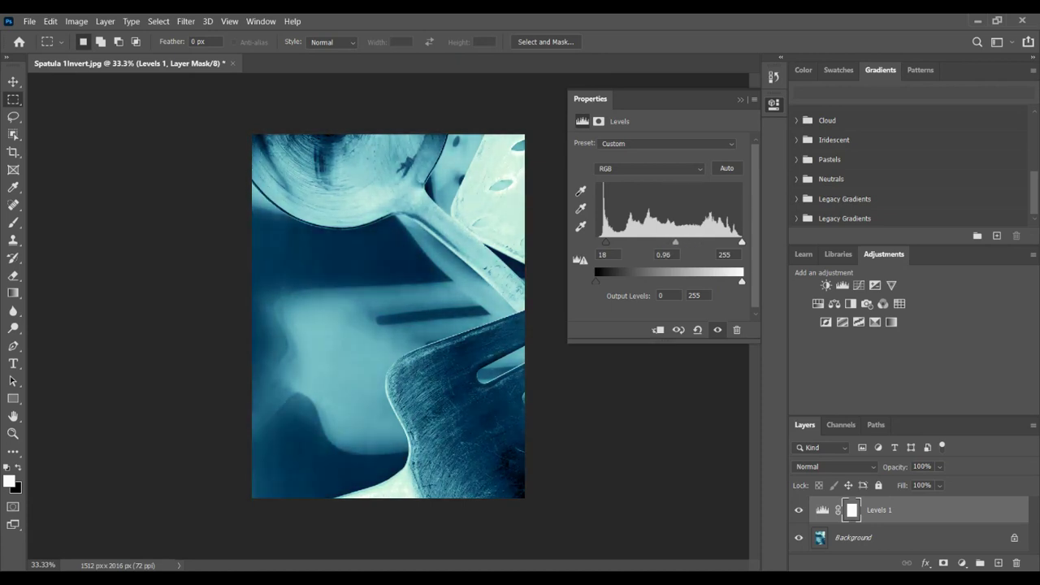
pyautogui.moveTo(742, 242)
pyautogui.mouseDown()
pyautogui.moveTo(699, 242)
pyautogui.moveTo(733, 242)
pyautogui.mouseUp()
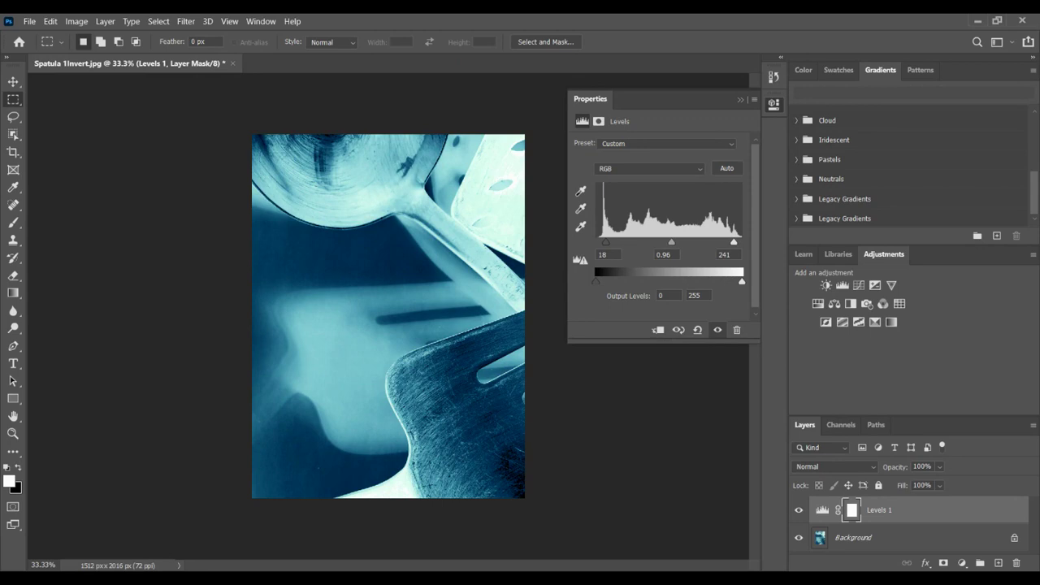
pyautogui.moveTo(668, 242); pyautogui.dragTo(682, 242)
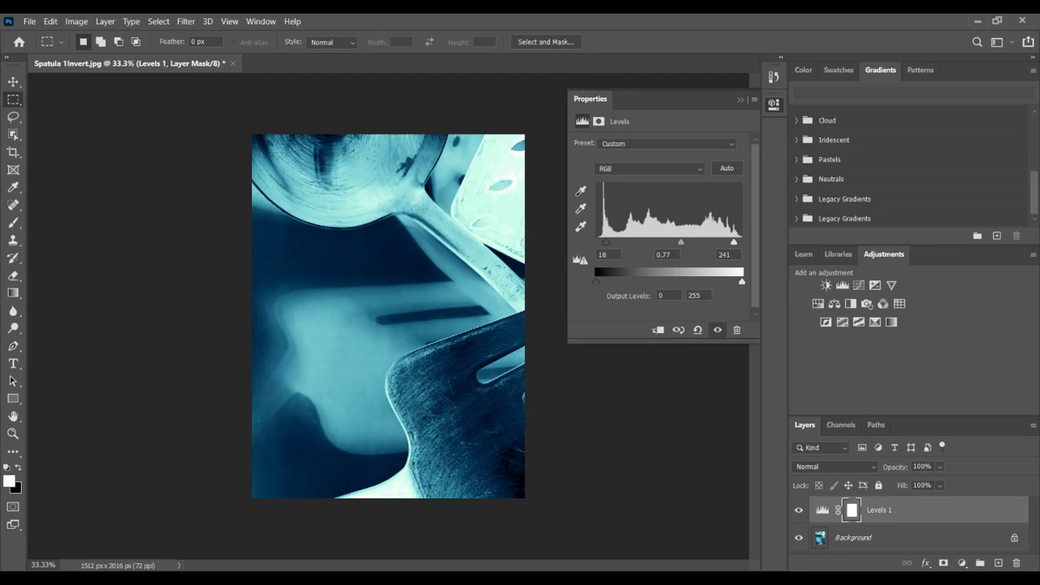
pyautogui.moveTo(605, 243)
pyautogui.mouseDown()
pyautogui.moveTo(596, 242)
pyautogui.moveTo(615, 242)
pyautogui.moveTo(605, 242)
pyautogui.mouseUp()
# Step: Flatten the Levels layer and save the image to Downloads as Spatula Cyanotype.jpg
pyautogui.rightClick(872, 538)
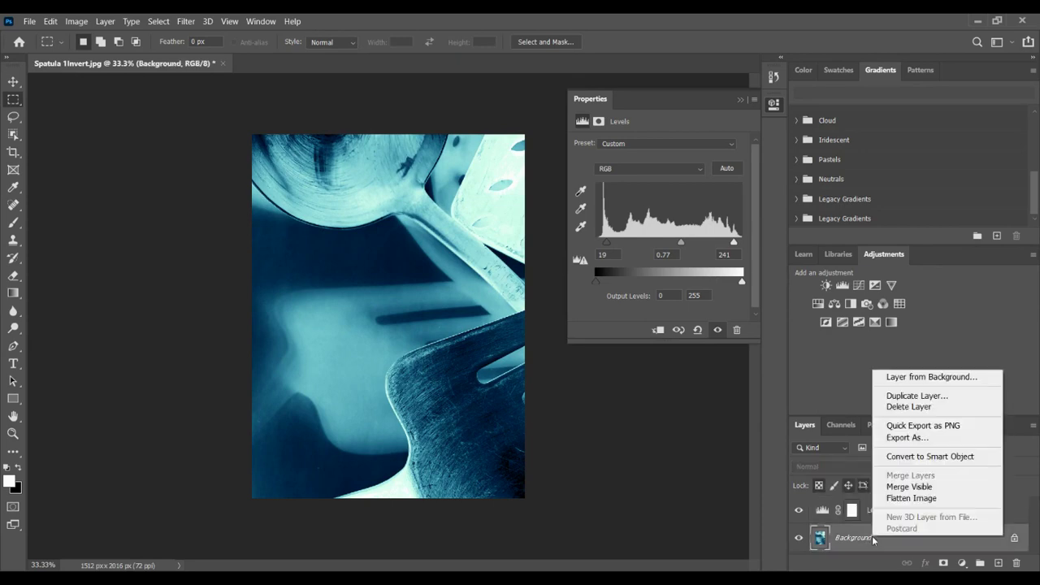
pyautogui.click(911, 499)
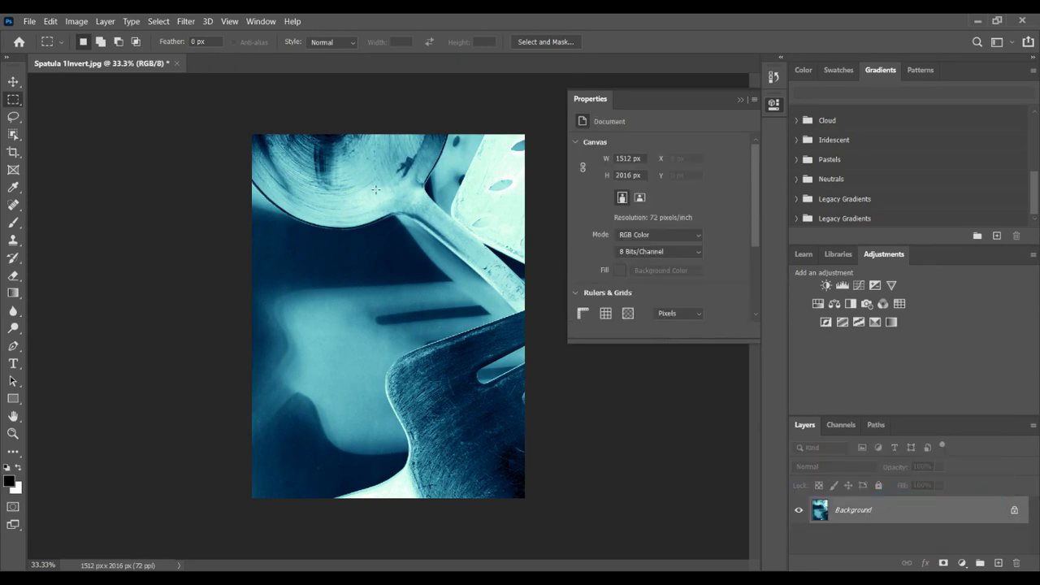
pyautogui.click(30, 21)
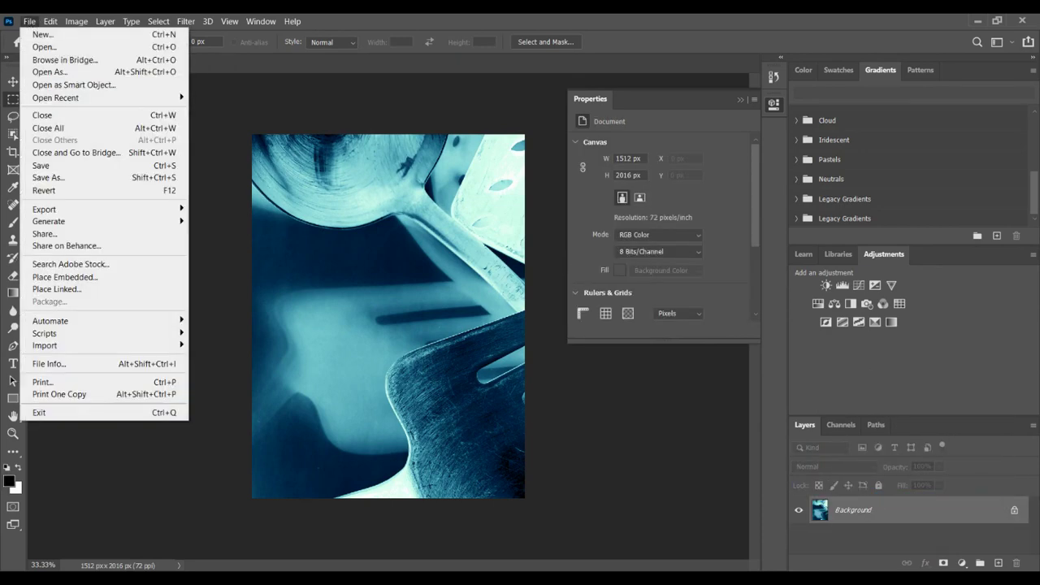
pyautogui.click(49, 178)
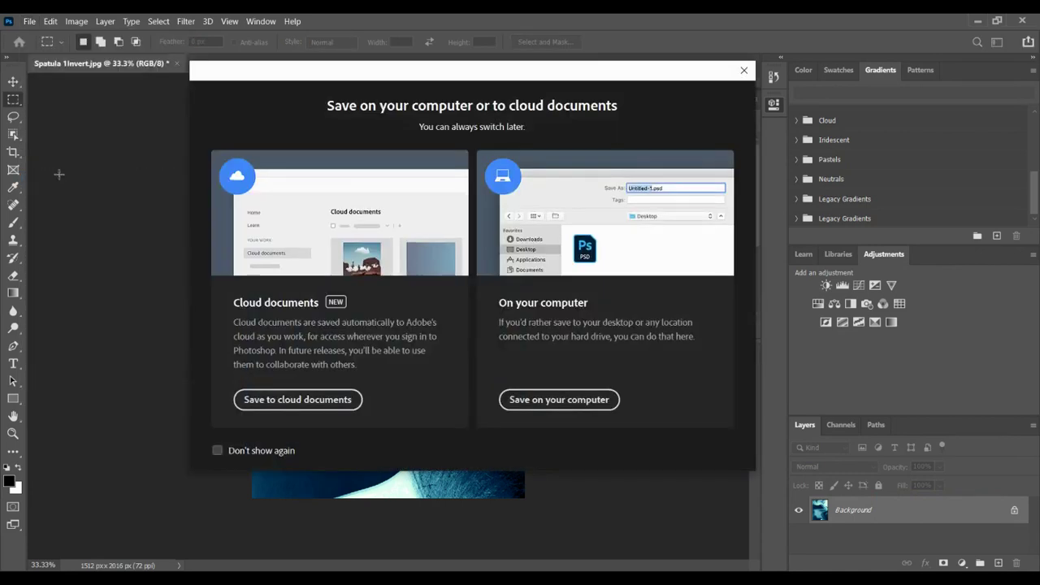
pyautogui.click(534, 399)
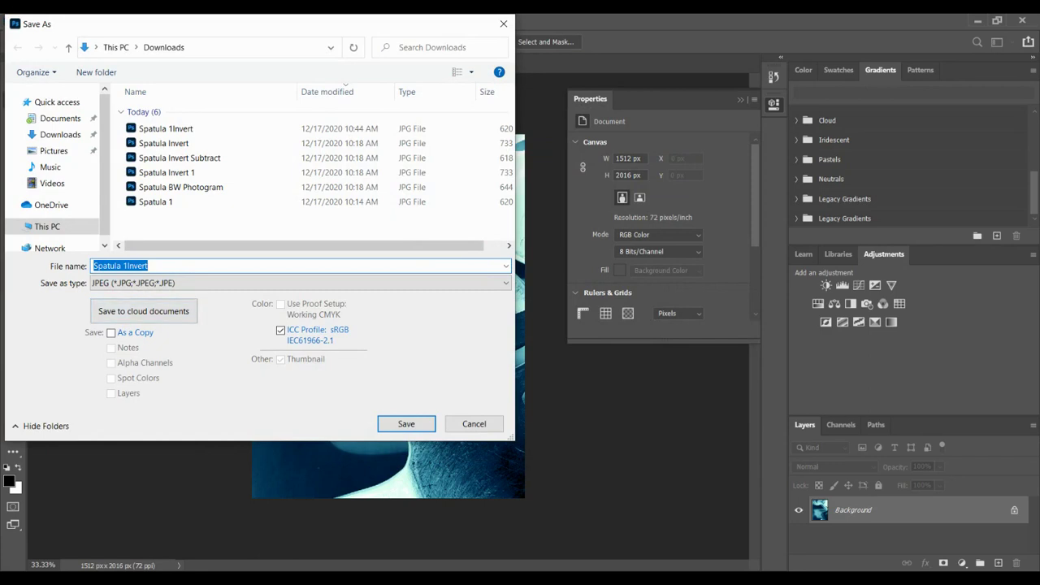
pyautogui.doubleClick(135, 266)
pyautogui.write('Cyanot')
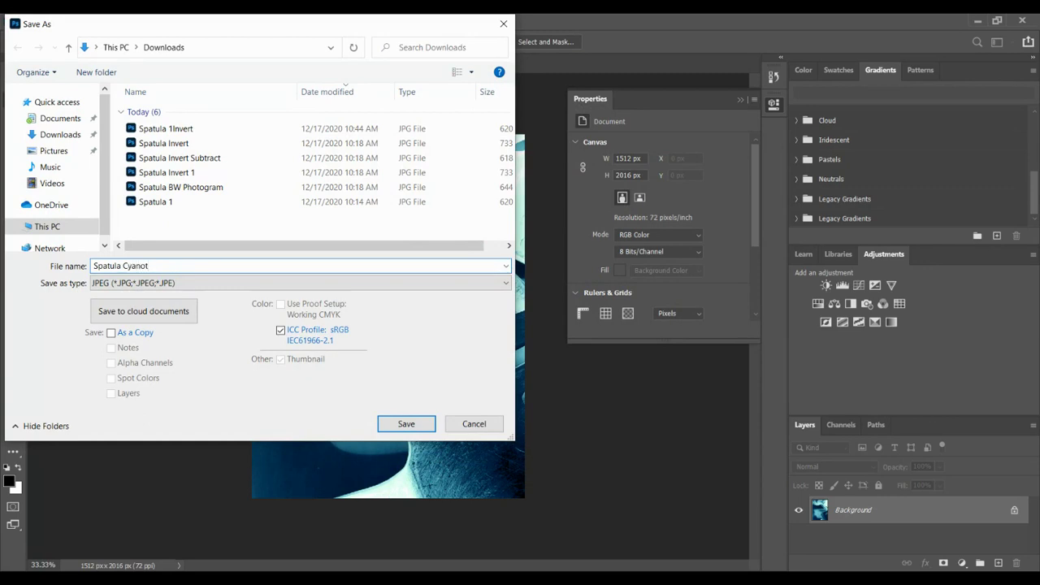
pyautogui.write('ype')
pyautogui.click(388, 424)
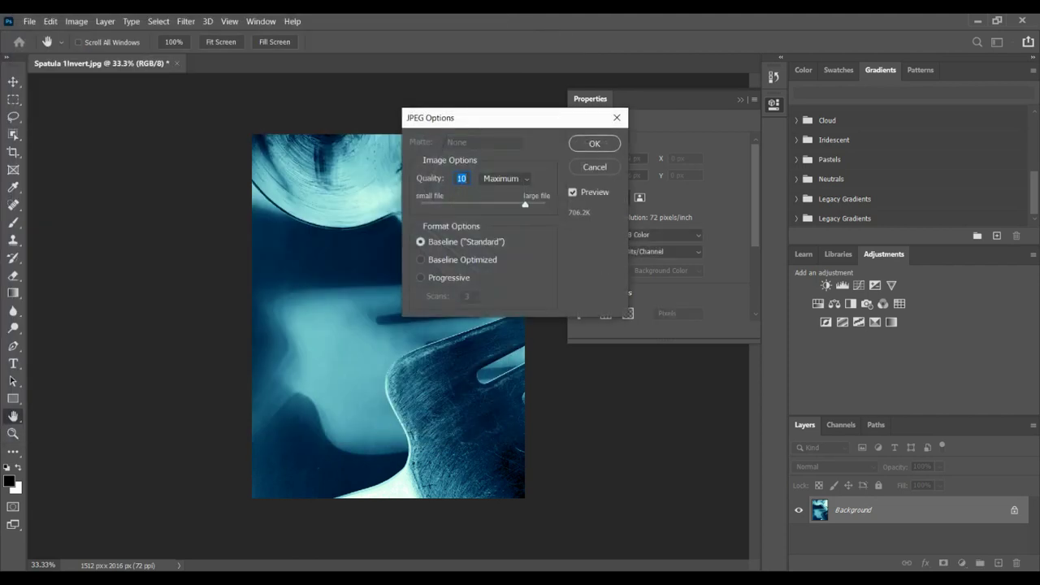
pyautogui.press('Return')
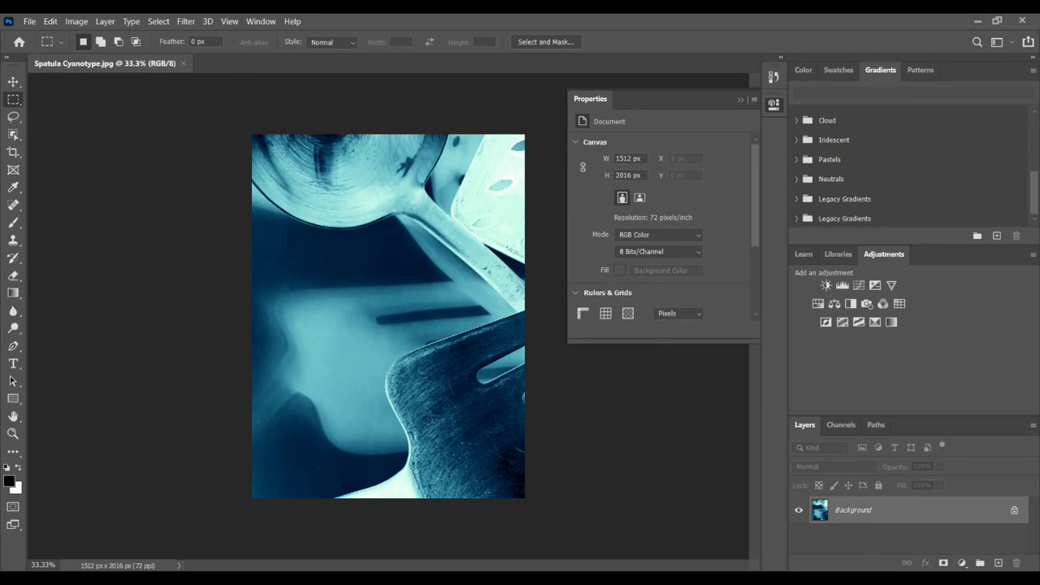
# Step: Close Properties, preview the Open state in History, then return to the Invert state
pyautogui.click(740, 99)
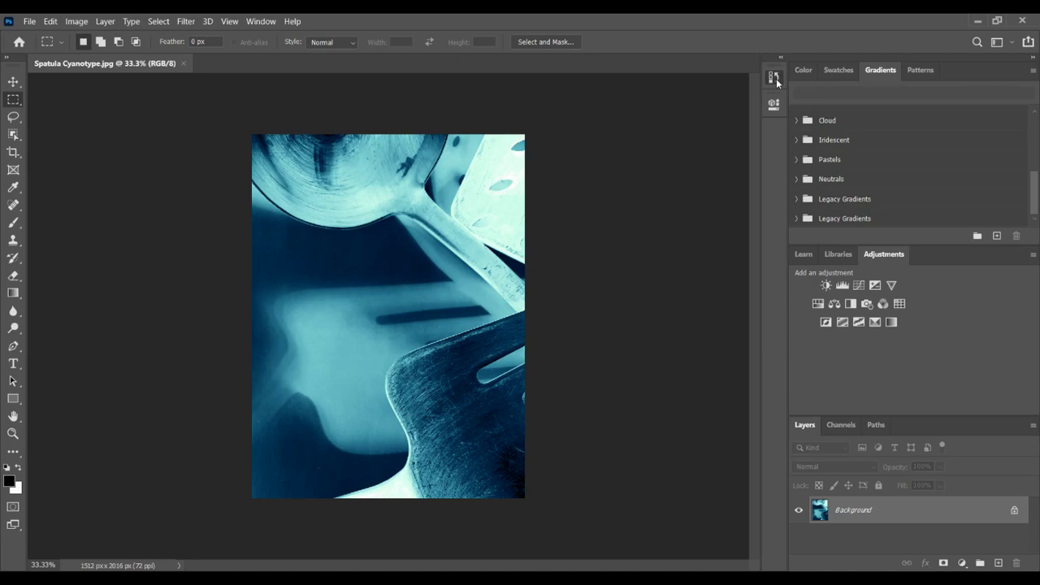
pyautogui.click(775, 78)
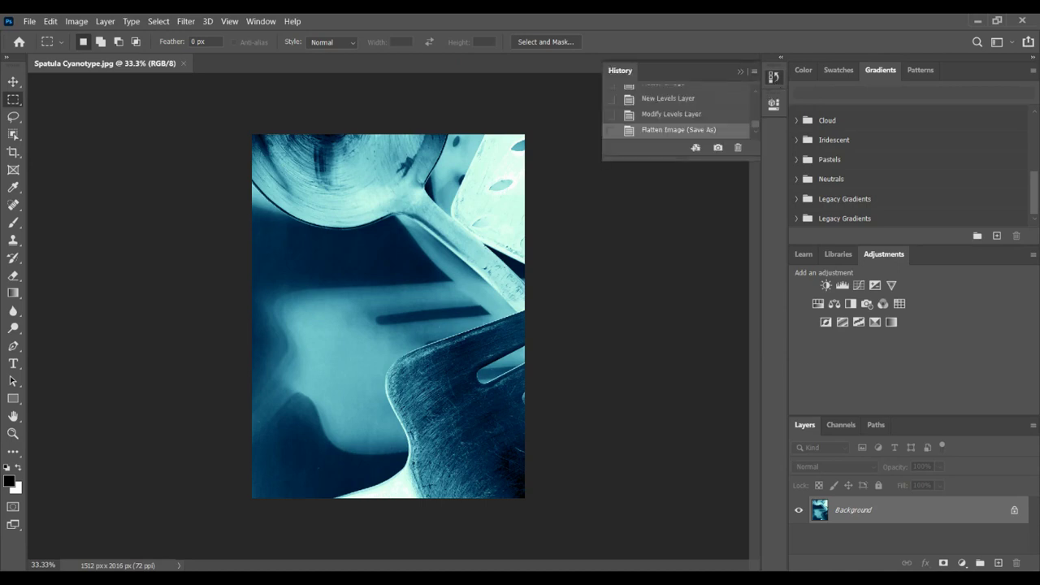
pyautogui.scroll(1, 679, 110)
pyautogui.scroll(5, 679, 110)
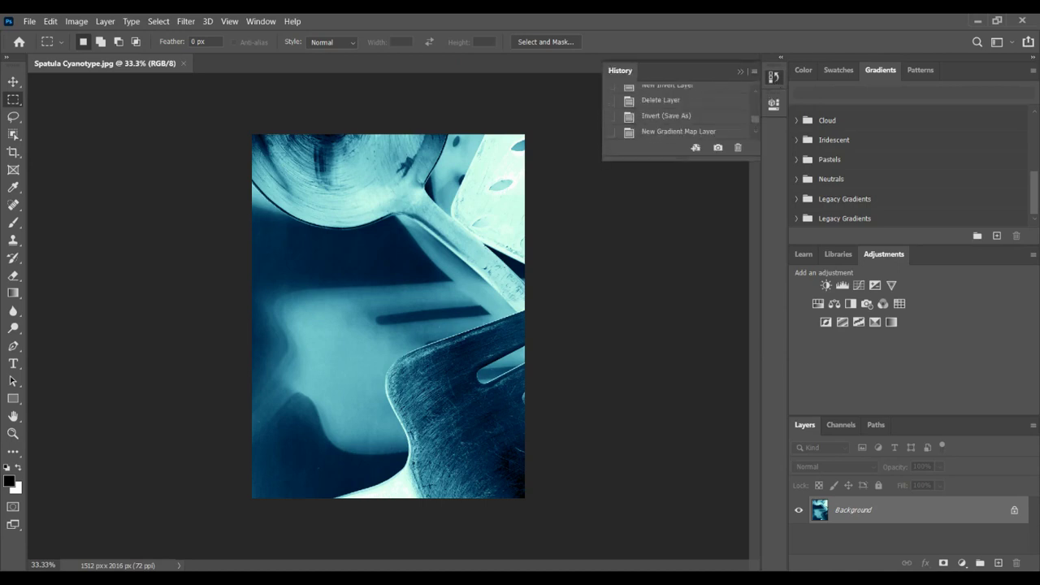
pyautogui.scroll(2, 679, 110)
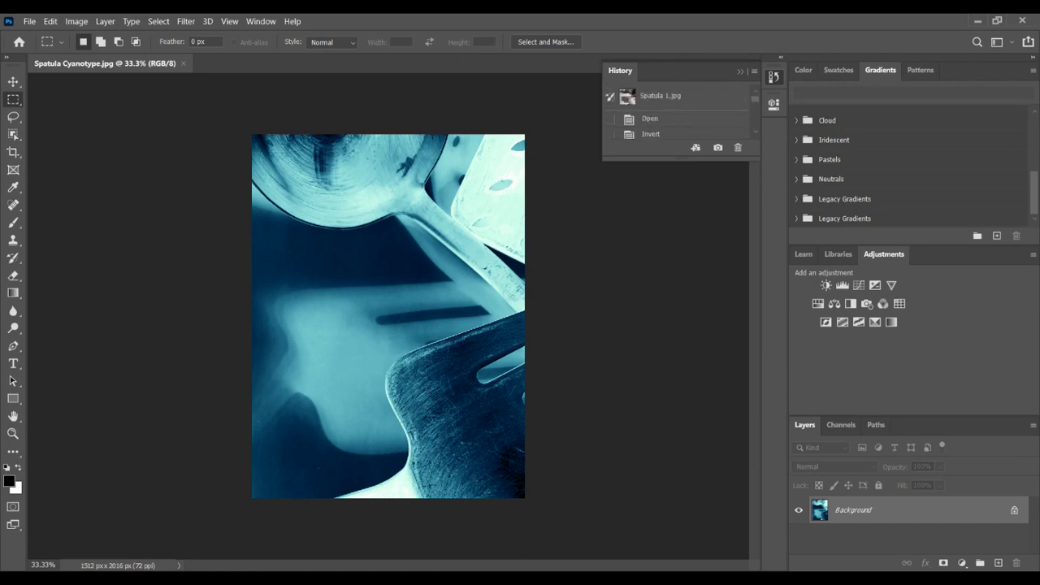
pyautogui.click(667, 119)
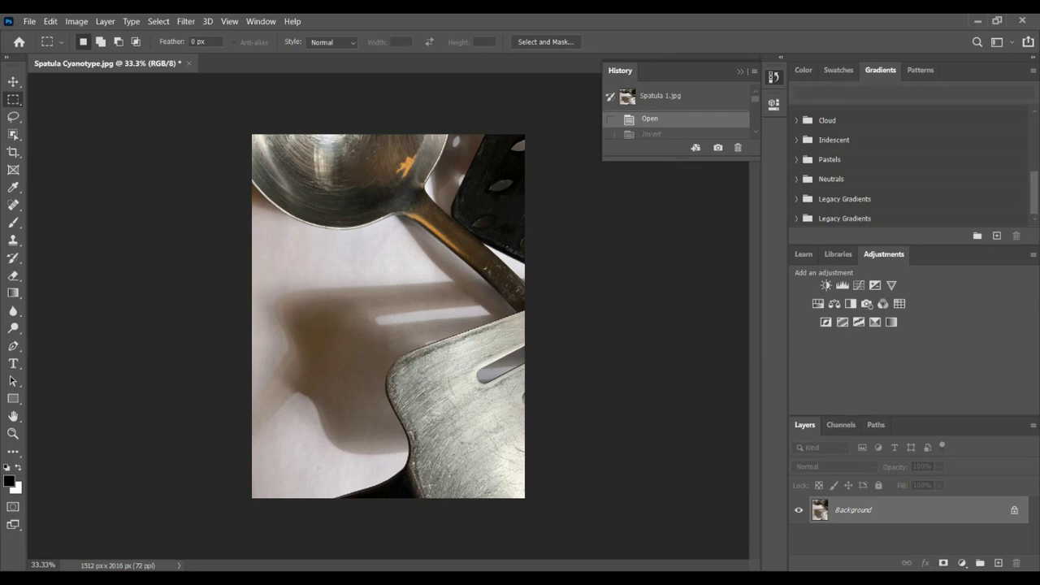
pyautogui.scroll(-5, 679, 110)
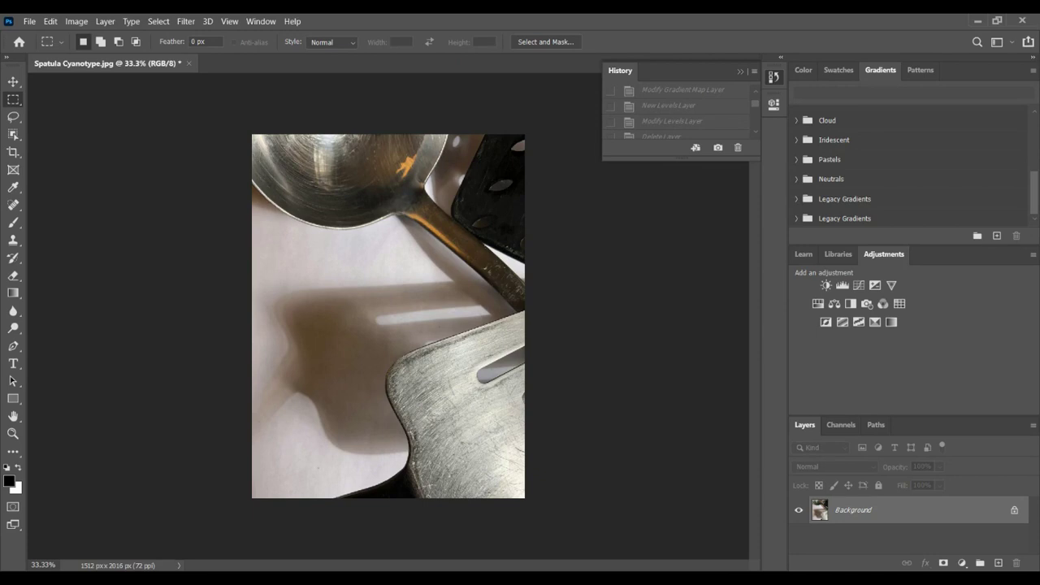
pyautogui.scroll(3, 679, 110)
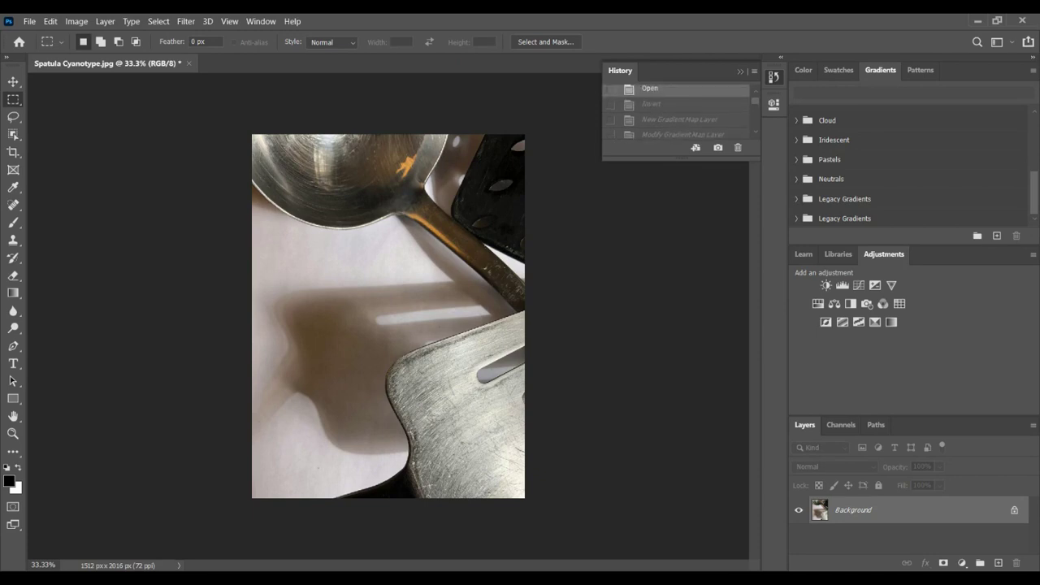
pyautogui.click(651, 104)
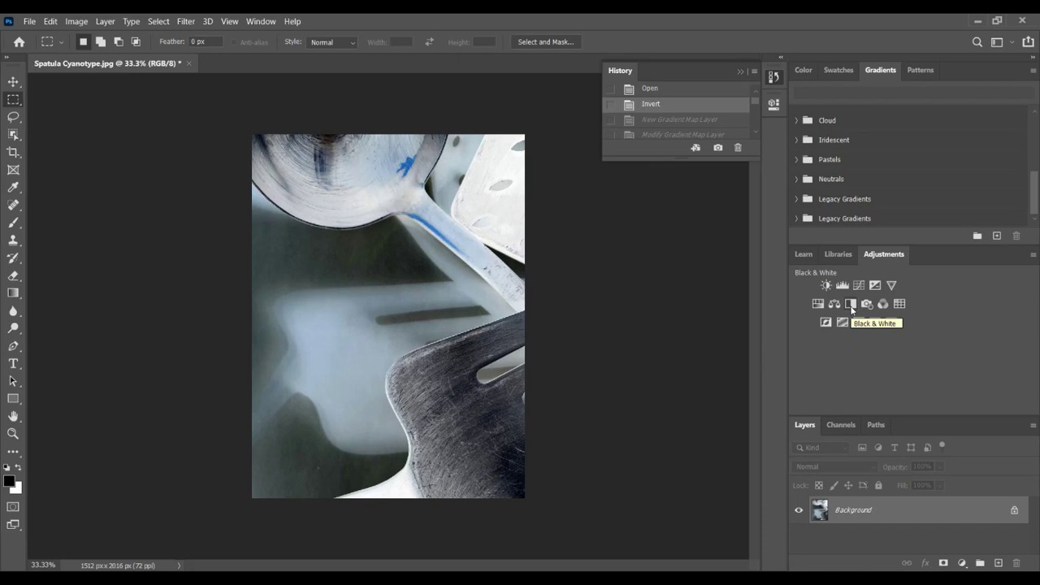
# Step: Open the Black & White adjustment and try the Blue Filter, Green Filter and Maximum Black presets
pyautogui.click(73, 22)
pyautogui.moveTo(97, 53)
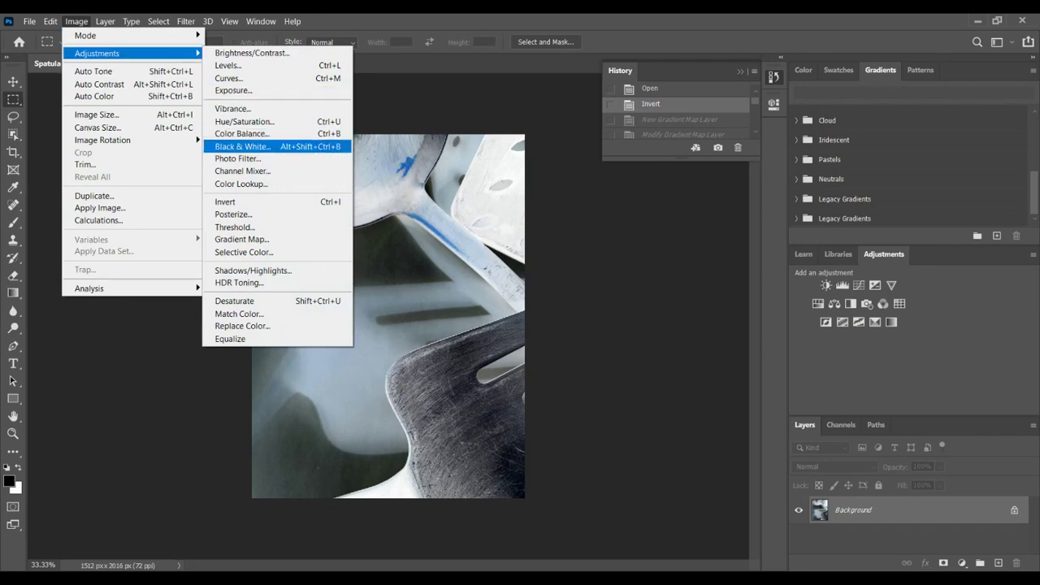
pyautogui.click(247, 147)
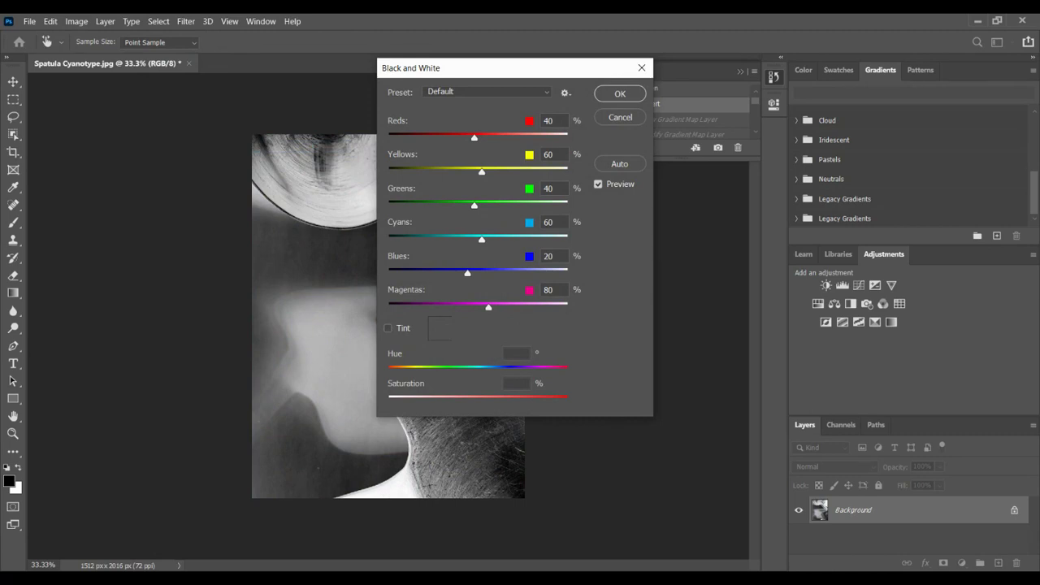
pyautogui.moveTo(528, 67); pyautogui.dragTo(739, 46)
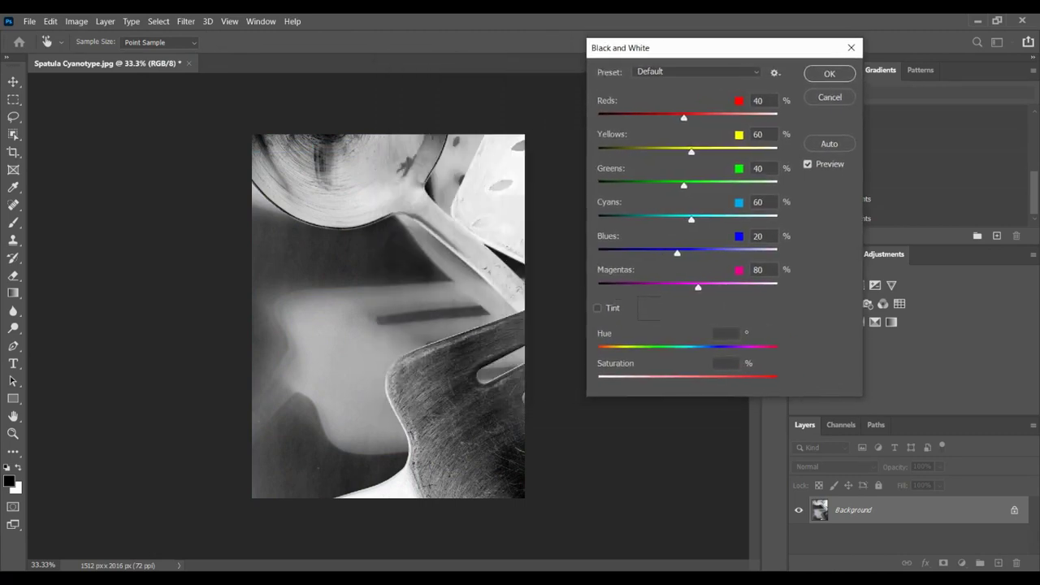
pyautogui.click(696, 72)
pyautogui.press('Down')
pyautogui.press('Return')
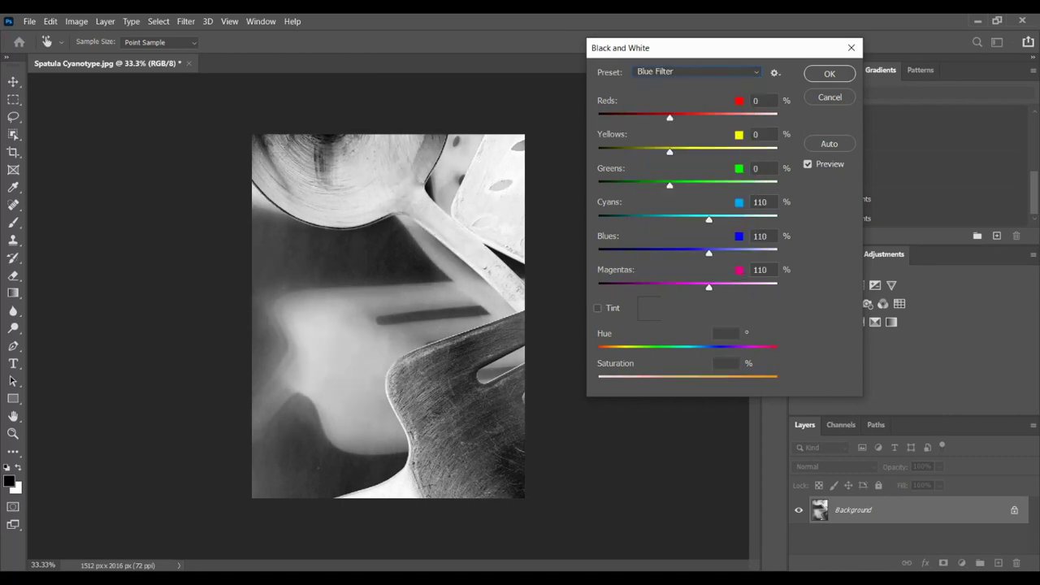
pyautogui.hotkey('alt', 'Down')
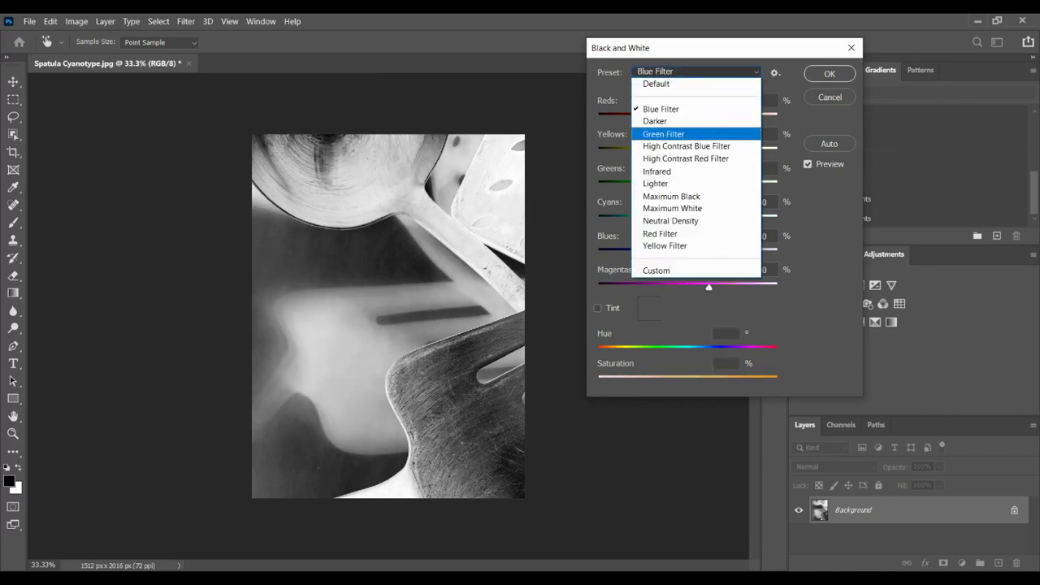
pyautogui.press('Return')
pyautogui.hotkey('alt', 'Down')
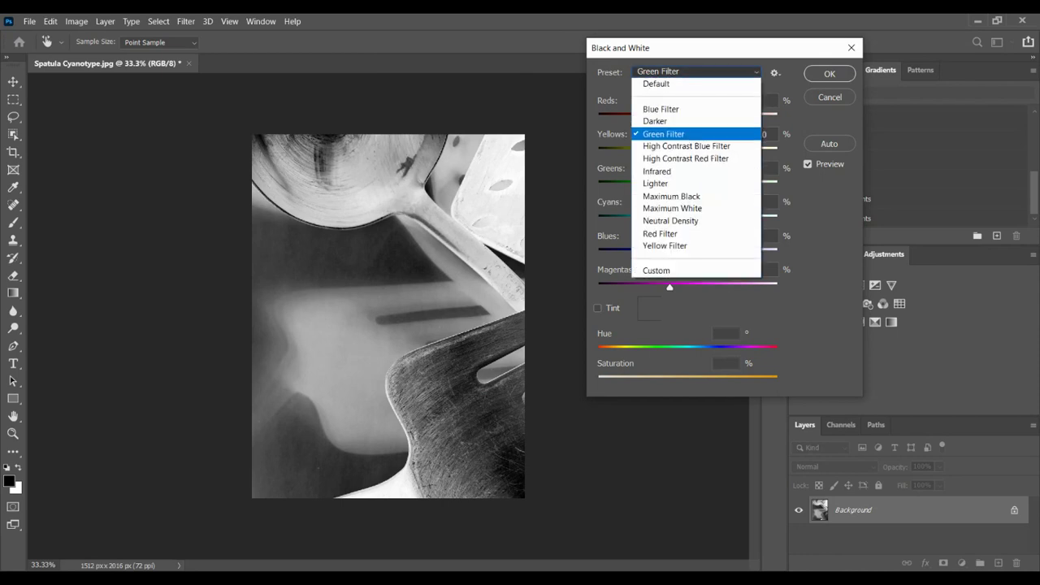
pyautogui.press('Down')
pyautogui.press('Down')
pyautogui.press('Down')
pyautogui.press('Down')
pyautogui.press('Down')
pyautogui.press('Return')
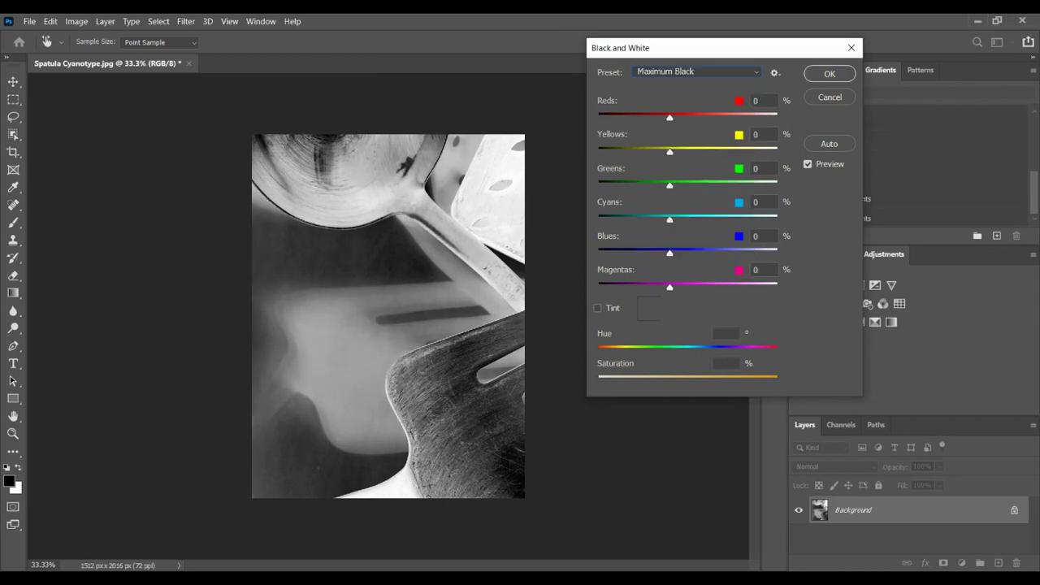
# Step: Lower Reds to -134 and Yellows to -104, then reset to the Default preset
pyautogui.press('Tab')
pyautogui.hotkey('shift', 'Down')
pyautogui.hotkey('shift', 'Down')
pyautogui.hotkey('shift', 'Down')
pyautogui.hotkey('shift', 'Down')
pyautogui.hotkey('shift', 'Down')
pyautogui.hotkey('shift', 'Down')
pyautogui.hotkey('shift', 'Down')
pyautogui.hotkey('shift', 'Down')
pyautogui.hotkey('shift', 'Down')
pyautogui.hotkey('shift', 'Down')
pyautogui.hotkey('shift', 'Down')
pyautogui.hotkey('shift', 'Down')
pyautogui.hotkey('shift', 'Down')
pyautogui.press('Down')
pyautogui.press('Down')
pyautogui.press('Down')
pyautogui.press('Down')
pyautogui.press('Tab')
pyautogui.hotkey('shift', 'Down')
pyautogui.hotkey('shift', 'Down')
pyautogui.hotkey('shift', 'Down')
pyautogui.hotkey('shift', 'Down')
pyautogui.hotkey('shift', 'Down')
pyautogui.hotkey('shift', 'Down')
pyautogui.hotkey('shift', 'Down')
pyautogui.hotkey('shift', 'Down')
pyautogui.hotkey('shift', 'Down')
pyautogui.hotkey('shift', 'Down')
pyautogui.press('Down')
pyautogui.press('Down')
pyautogui.press('Down')
pyautogui.press('Down')
pyautogui.hotkey('alt', 'Down')
pyautogui.press('Home')
pyautogui.press('Return')
# Step: Set Reds -134, Cyans 275, Blues -192 and Magentas -134, then raise Blues to 9
pyautogui.press('Tab')
pyautogui.hotkey('shift', 'Down')
pyautogui.hotkey('shift', 'Down')
pyautogui.hotkey('shift', 'Down')
pyautogui.hotkey('shift', 'Down')
pyautogui.hotkey('shift', 'Down')
pyautogui.hotkey('shift', 'Down')
pyautogui.hotkey('shift', 'Down')
pyautogui.hotkey('shift', 'Down')
pyautogui.hotkey('shift', 'Down')
pyautogui.hotkey('shift', 'Down')
pyautogui.hotkey('shift', 'Down')
pyautogui.hotkey('shift', 'Down')
pyautogui.hotkey('shift', 'Down')
pyautogui.hotkey('shift', 'Down')
pyautogui.hotkey('shift', 'Down')
pyautogui.hotkey('shift', 'Down')
pyautogui.hotkey('shift', 'Down')
pyautogui.press('Down')
pyautogui.press('Down')
pyautogui.press('Down')
pyautogui.press('Down')
pyautogui.press('Tab')
pyautogui.press('Tab')
pyautogui.press('Tab')
pyautogui.hotkey('shift', 'Up')
pyautogui.hotkey('shift', 'Up')
pyautogui.hotkey('shift', 'Up')
pyautogui.hotkey('shift', 'Up')
pyautogui.hotkey('shift', 'Up')
pyautogui.hotkey('shift', 'Up')
pyautogui.hotkey('shift', 'Up')
pyautogui.hotkey('shift', 'Up')
pyautogui.hotkey('shift', 'Up')
pyautogui.hotkey('shift', 'Up')
pyautogui.hotkey('shift', 'Up')
pyautogui.hotkey('shift', 'Up')
pyautogui.hotkey('shift', 'Up')
pyautogui.hotkey('shift', 'Up')
pyautogui.hotkey('shift', 'Up')
pyautogui.hotkey('shift', 'Up')
pyautogui.hotkey('shift', 'Up')
pyautogui.hotkey('shift', 'Up')
pyautogui.hotkey('shift', 'Up')
pyautogui.hotkey('shift', 'Up')
pyautogui.press('Up')
pyautogui.press('Up')
pyautogui.press('Up')
pyautogui.press('Up')
pyautogui.press('Up')
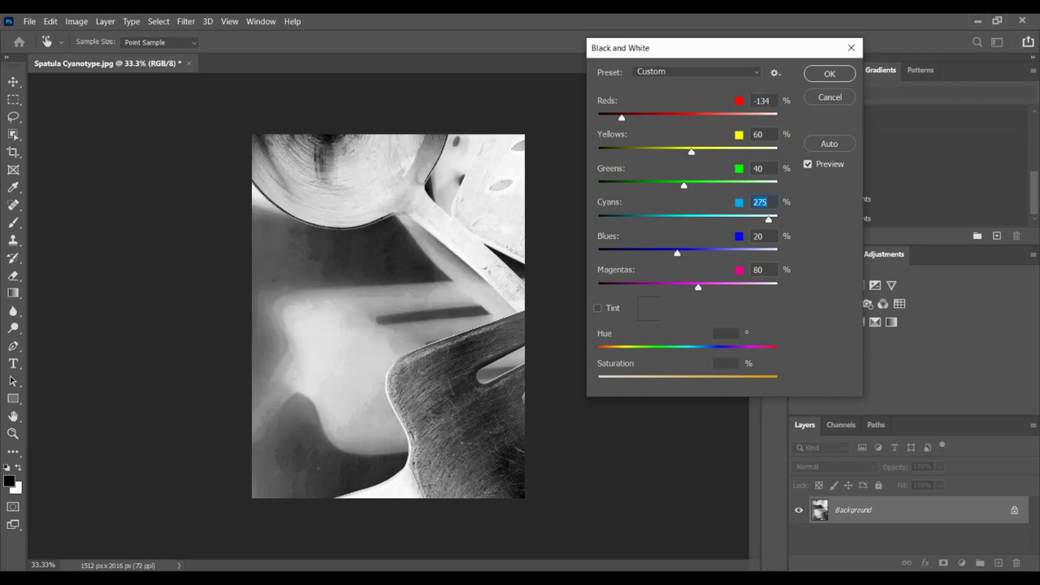
pyautogui.press('Tab')
pyautogui.hotkey('shift', 'Down')
pyautogui.hotkey('shift', 'Down')
pyautogui.hotkey('shift', 'Down')
pyautogui.hotkey('shift', 'Down')
pyautogui.hotkey('shift', 'Down')
pyautogui.hotkey('shift', 'Down')
pyautogui.hotkey('shift', 'Down')
pyautogui.hotkey('shift', 'Down')
pyautogui.hotkey('shift', 'Down')
pyautogui.hotkey('shift', 'Down')
pyautogui.hotkey('shift', 'Down')
pyautogui.hotkey('shift', 'Down')
pyautogui.hotkey('shift', 'Down')
pyautogui.hotkey('shift', 'Down')
pyautogui.hotkey('shift', 'Down')
pyautogui.hotkey('shift', 'Down')
pyautogui.hotkey('shift', 'Down')
pyautogui.hotkey('shift', 'Down')
pyautogui.hotkey('shift', 'Down')
pyautogui.hotkey('shift', 'Down')
pyautogui.press('Down')
pyautogui.press('Down')
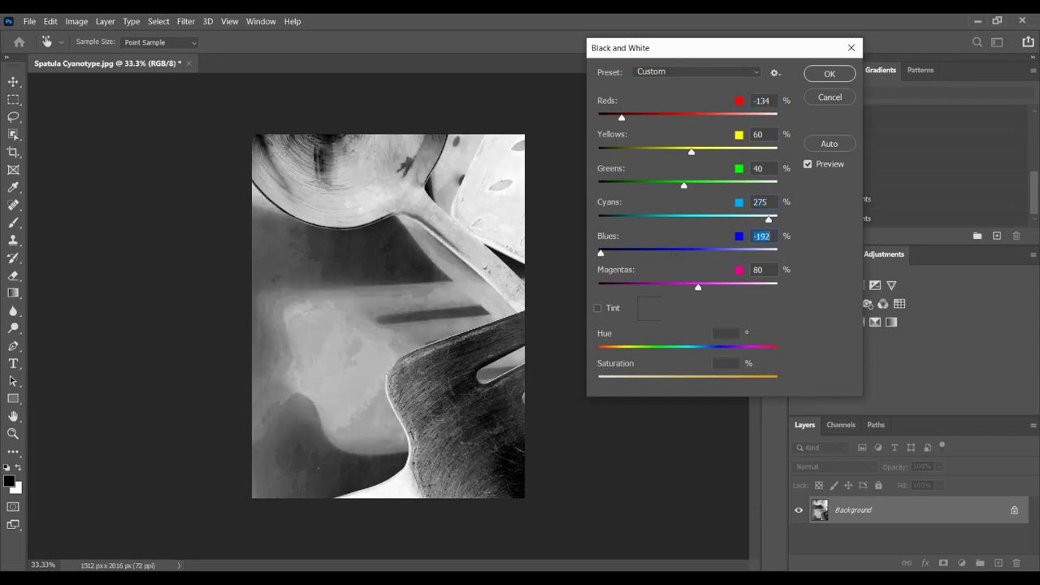
pyautogui.press('Tab')
pyautogui.hotkey('shift', 'Down')
pyautogui.hotkey('shift', 'Down')
pyautogui.hotkey('shift', 'Down')
pyautogui.hotkey('shift', 'Down')
pyautogui.hotkey('shift', 'Down')
pyautogui.hotkey('shift', 'Down')
pyautogui.hotkey('shift', 'Down')
pyautogui.hotkey('shift', 'Down')
pyautogui.hotkey('shift', 'Down')
pyautogui.hotkey('shift', 'Down')
pyautogui.hotkey('shift', 'Down')
pyautogui.hotkey('shift', 'Down')
pyautogui.hotkey('shift', 'Down')
pyautogui.hotkey('shift', 'Down')
pyautogui.hotkey('shift', 'Down')
pyautogui.hotkey('shift', 'Down')
pyautogui.hotkey('shift', 'Down')
pyautogui.hotkey('shift', 'Down')
pyautogui.hotkey('shift', 'Down')
pyautogui.hotkey('shift', 'Down')
pyautogui.press('Down')
pyautogui.press('Down')
pyautogui.press('Down')
pyautogui.press('Down')
pyautogui.moveTo(600, 253); pyautogui.dragTo(673, 253)
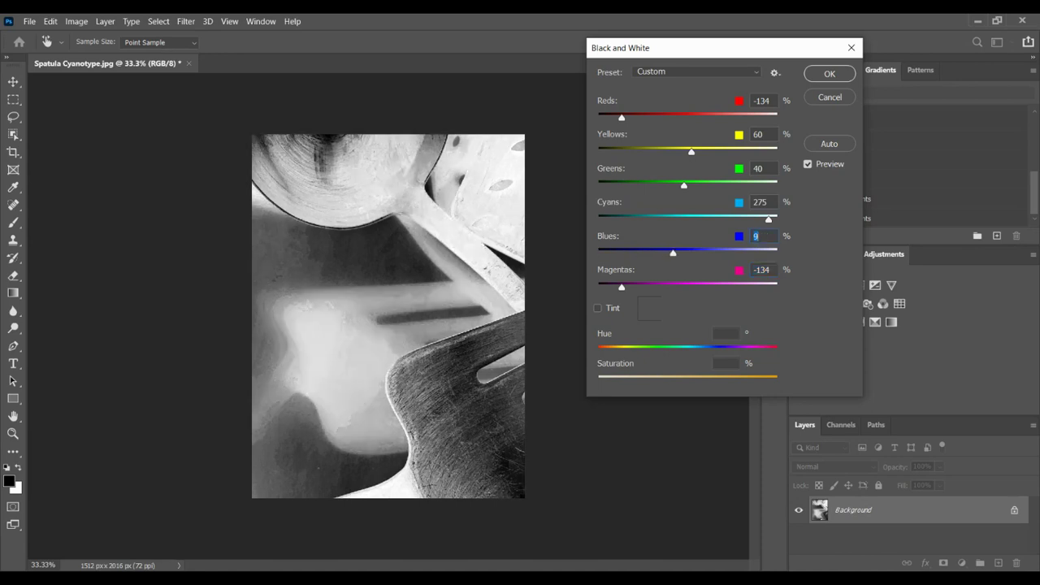
# Step: Restore the Default preset and apply the black and white conversion
pyautogui.click(696, 72)
pyautogui.press('Return')
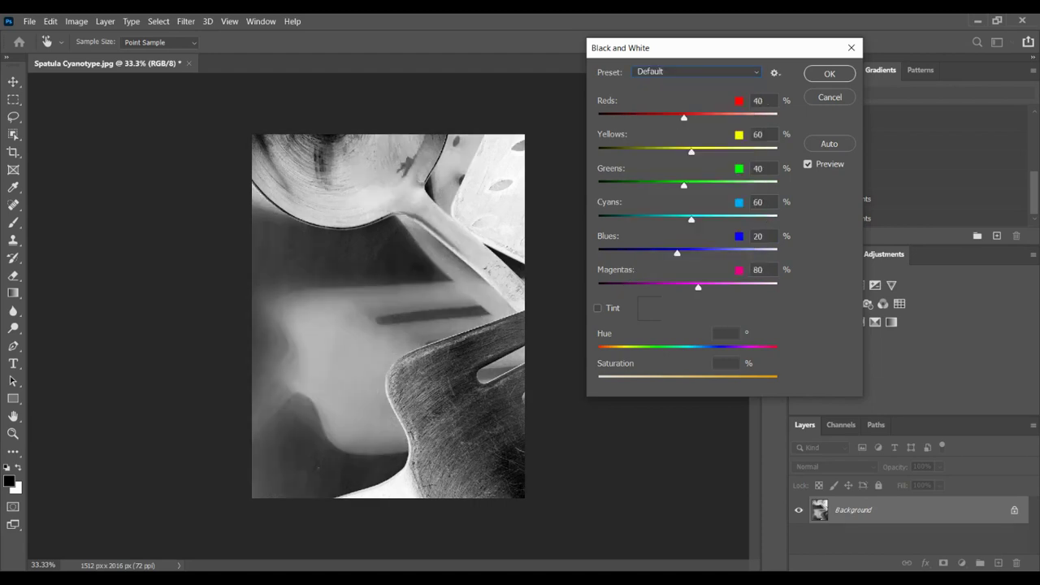
pyautogui.click(825, 73)
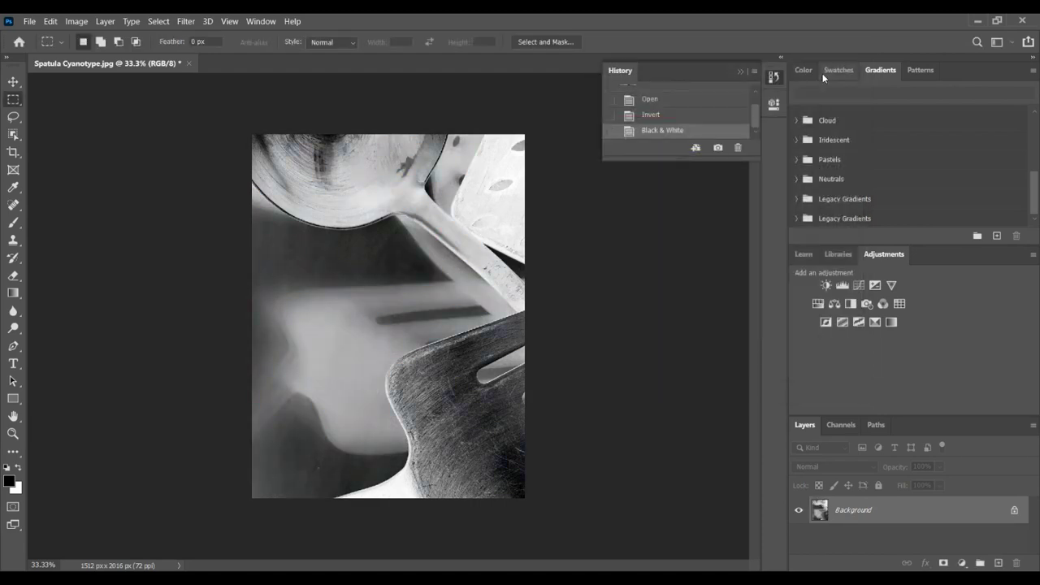
# Step: Add a Levels adjustment with black input 27 and midtone 1.22, then flatten the image
pyautogui.click(842, 286)
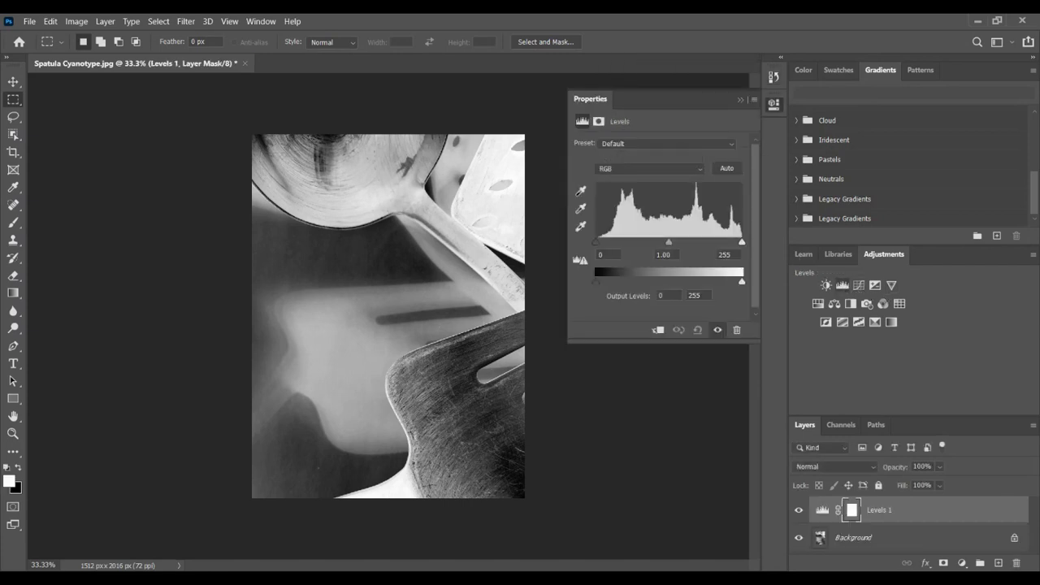
pyautogui.moveTo(596, 242); pyautogui.dragTo(610, 242)
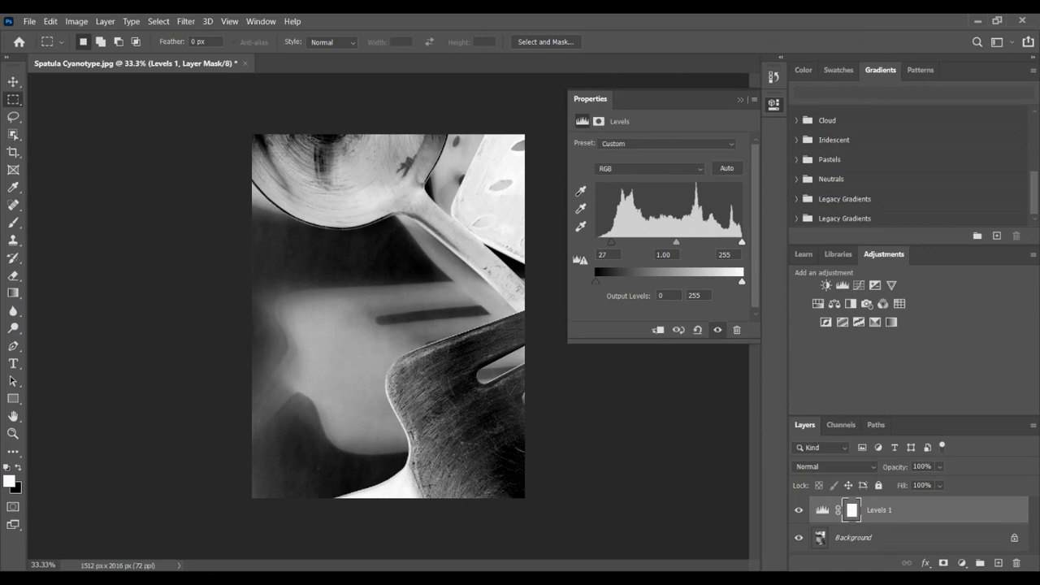
pyautogui.moveTo(677, 242); pyautogui.dragTo(667, 242)
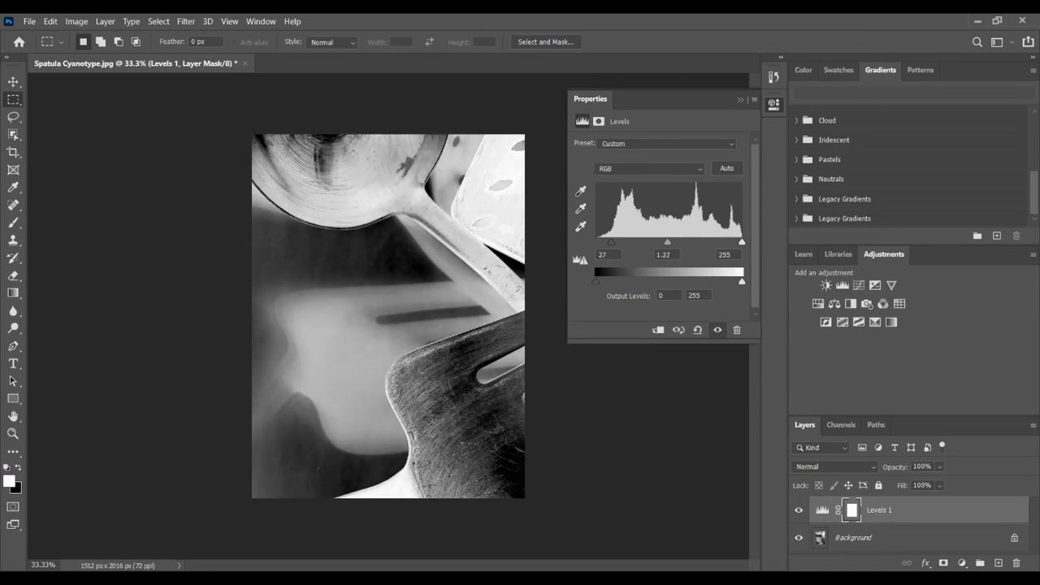
pyautogui.rightClick(889, 543)
pyautogui.click(926, 506)
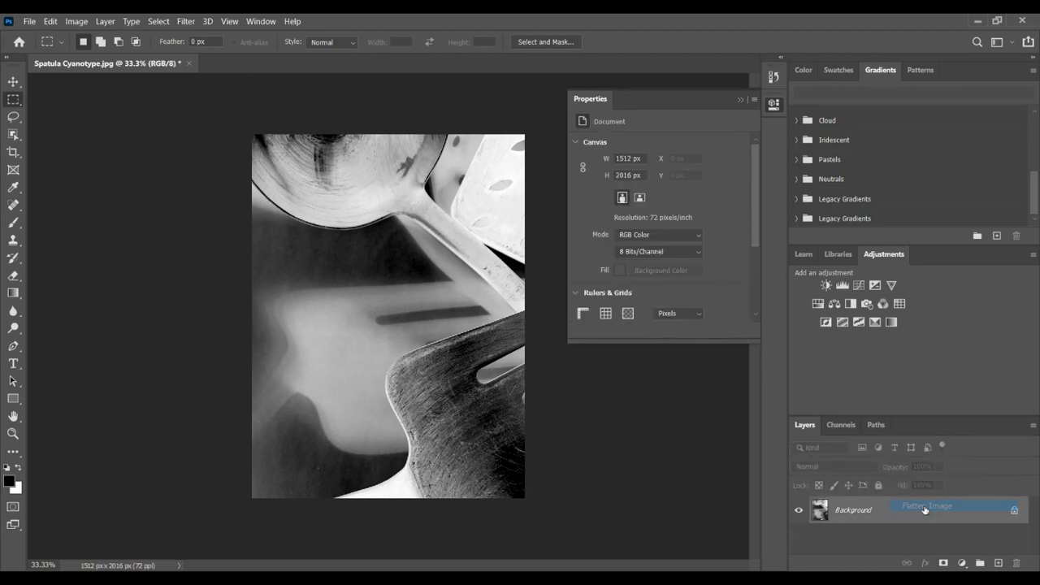
# Step: Save a copy named 'Spatula BW.jpg' to Downloads as a JPEG at quality 10
pyautogui.click(29, 23)
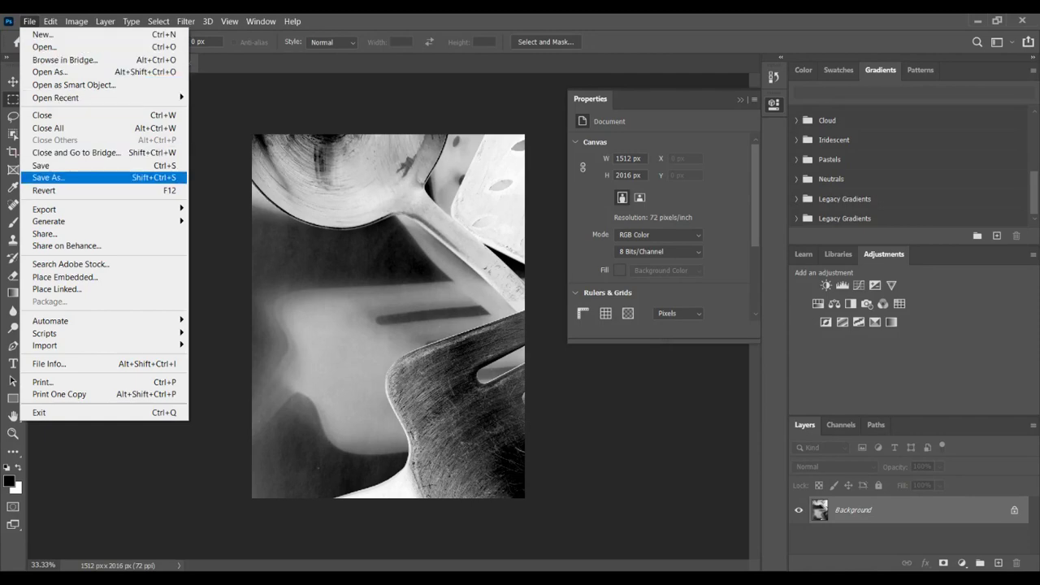
pyautogui.click(51, 177)
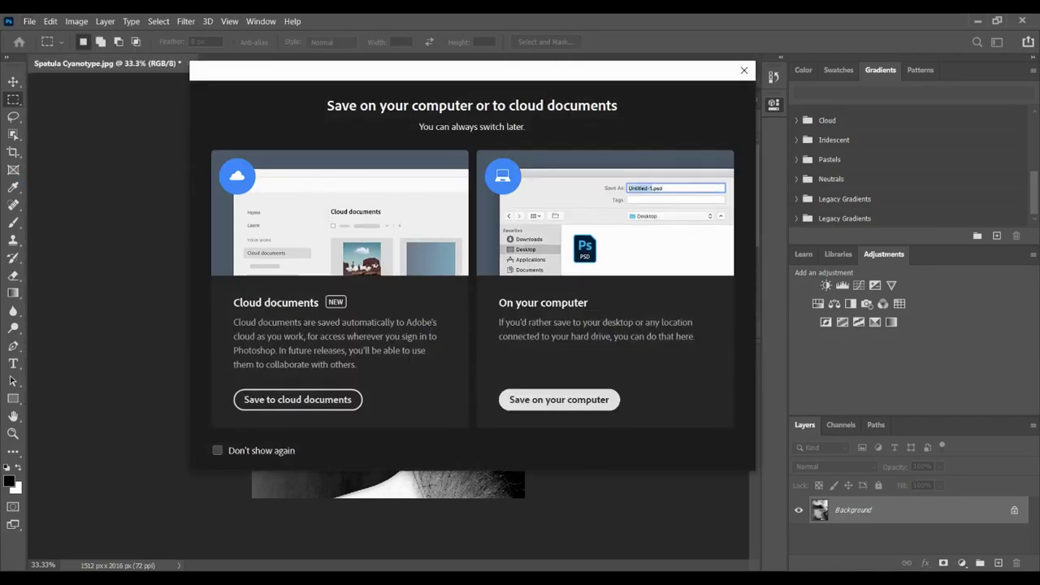
pyautogui.click(559, 399)
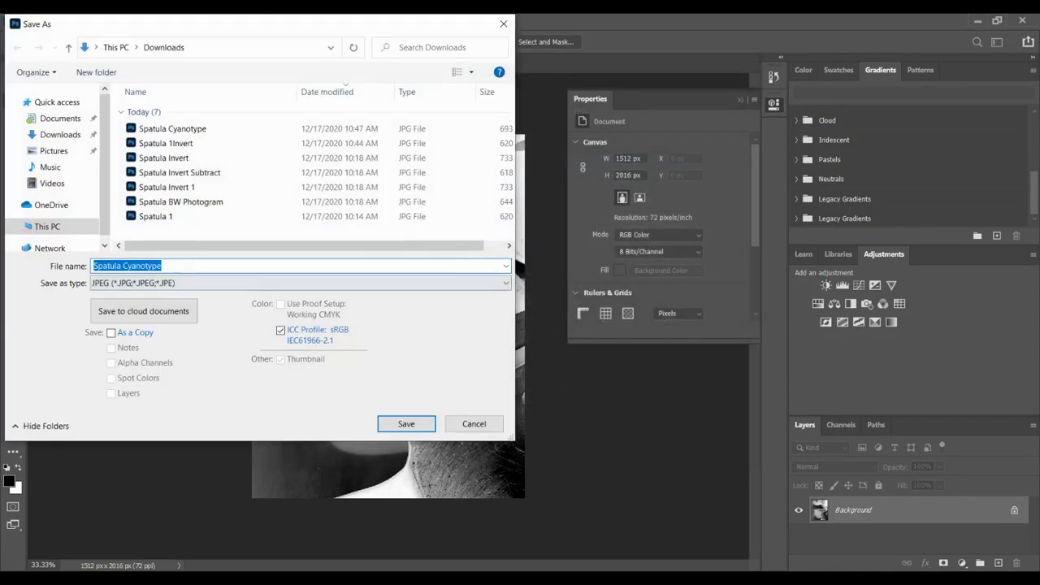
pyautogui.moveTo(163, 266); pyautogui.dragTo(123, 266)
pyautogui.write('BW')
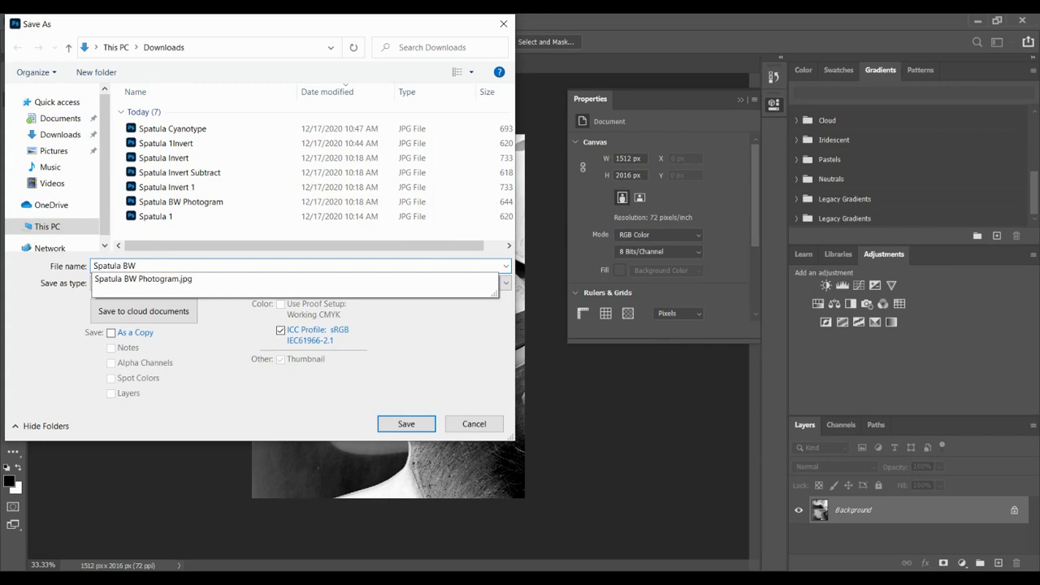
pyautogui.press('Down')
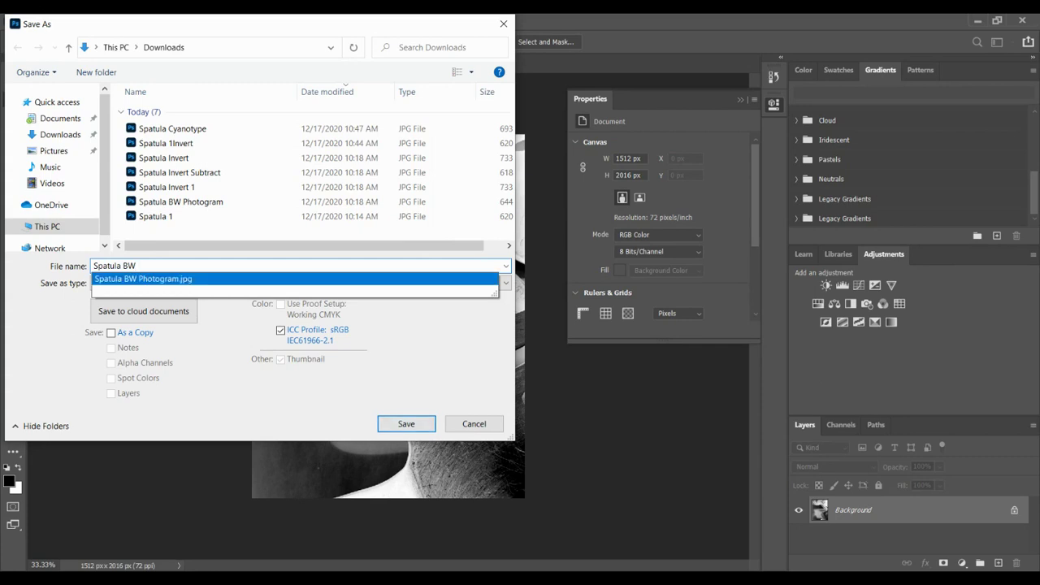
pyautogui.click(403, 422)
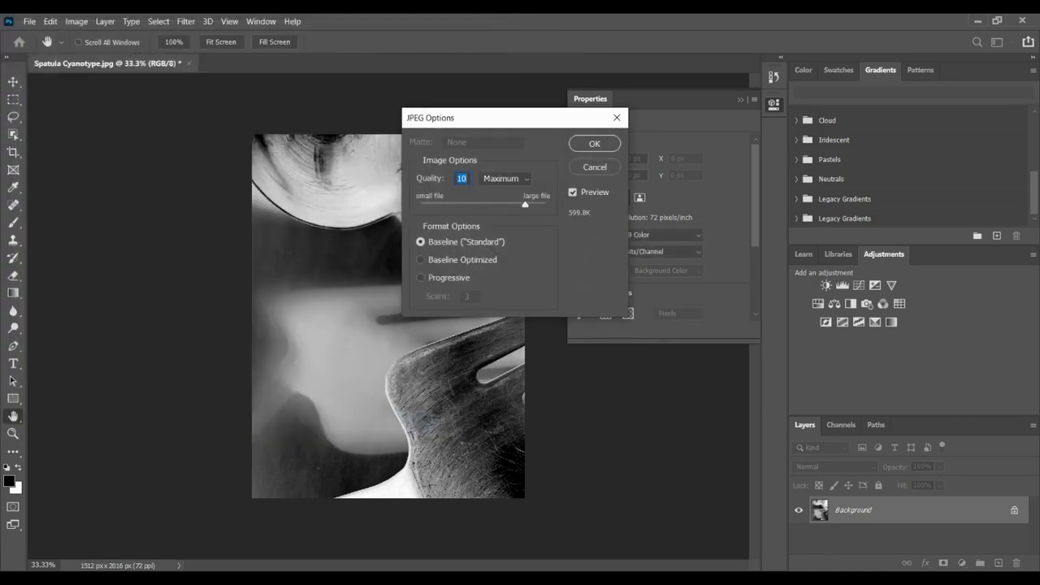
pyautogui.press('Return')
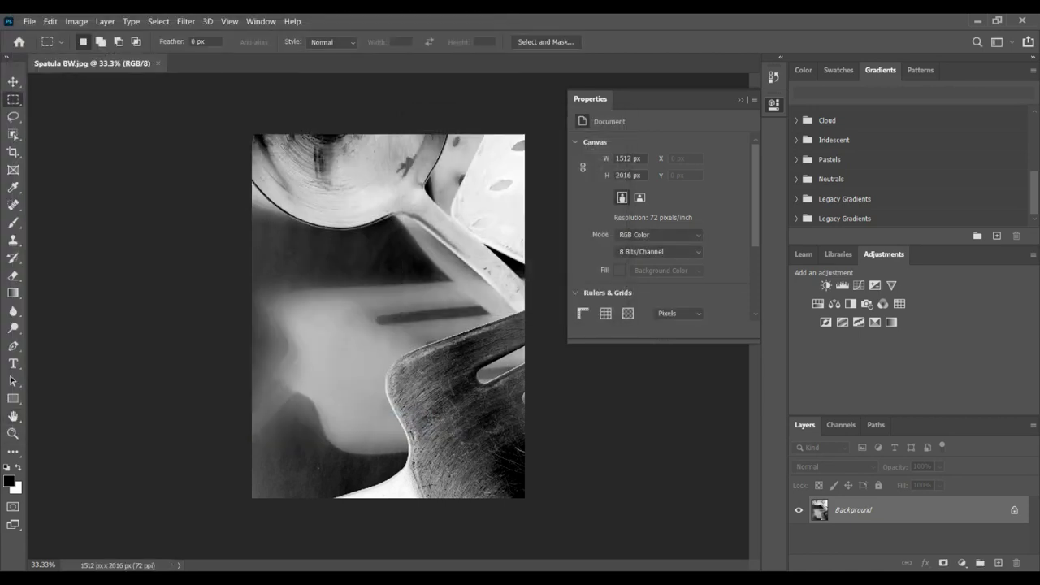